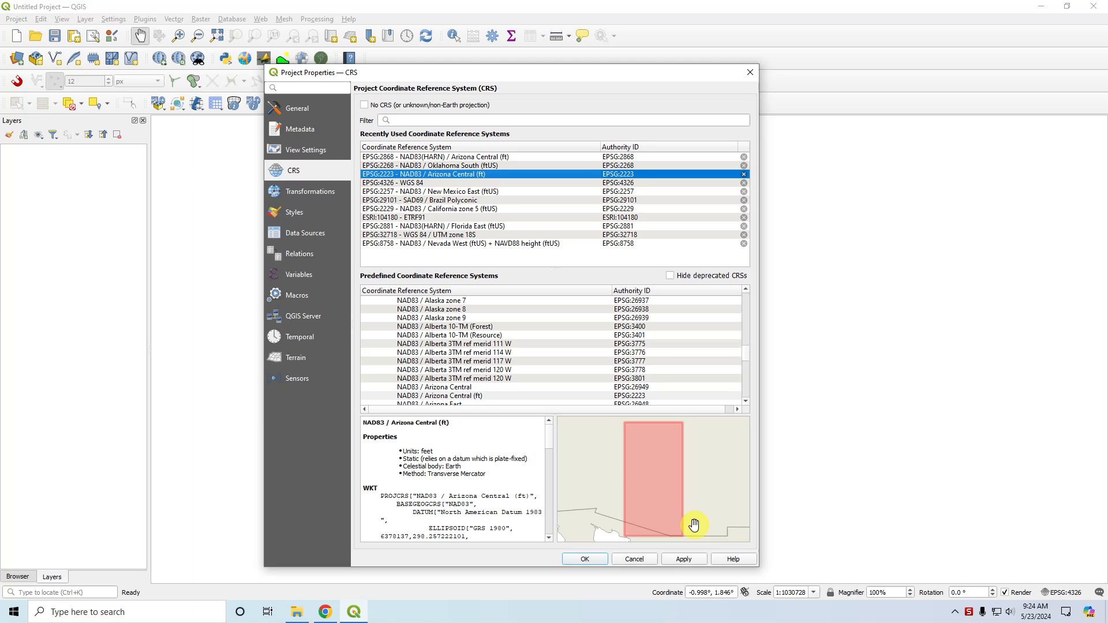
Apply EPSG:2223 - NAD83 / Arizona Central (ft) as the project coordinate reference system and dismiss the transform notice.
click(584, 558)
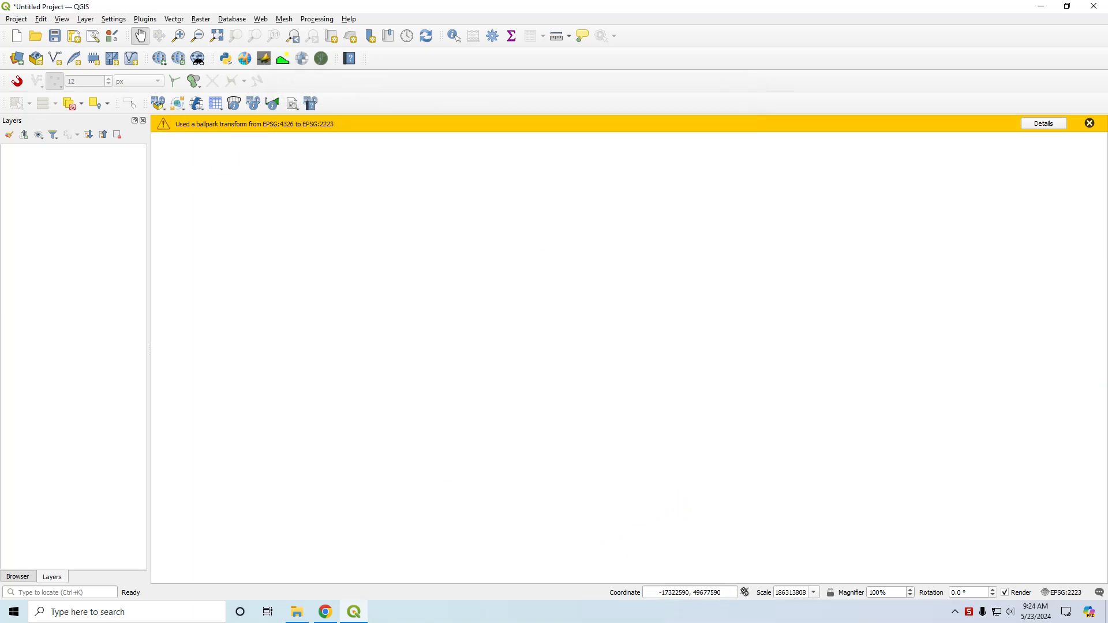
click(1091, 124)
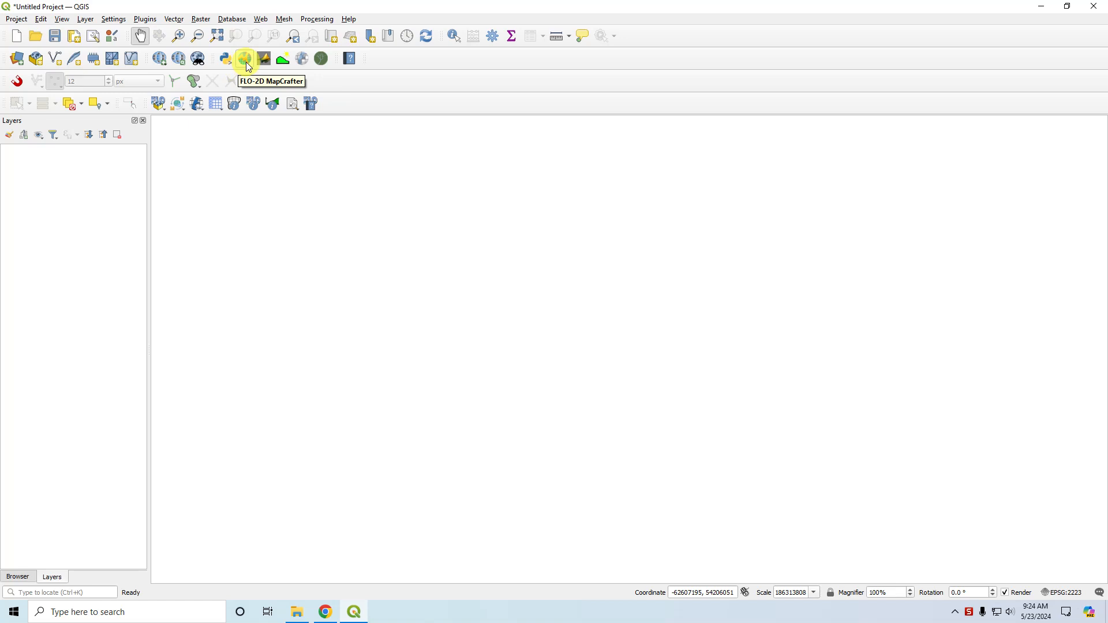
Search the plugin manager for "flo" and check the FLO-2D MapCrafter and FLO-2D Rasterizor plugins.
click(145, 19)
click(151, 32)
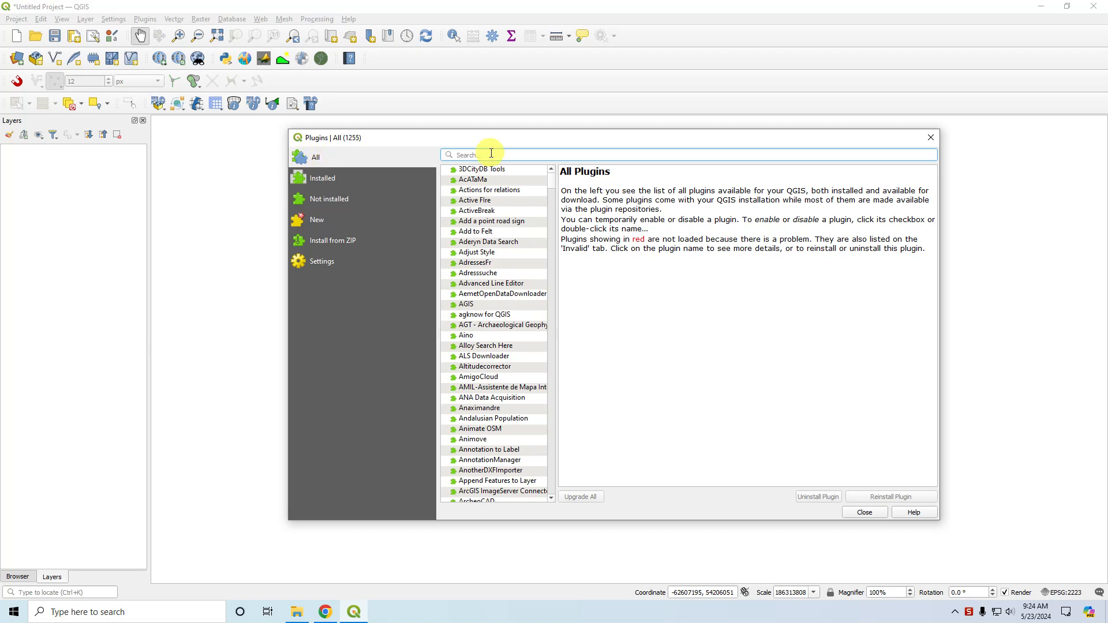
text(flo)
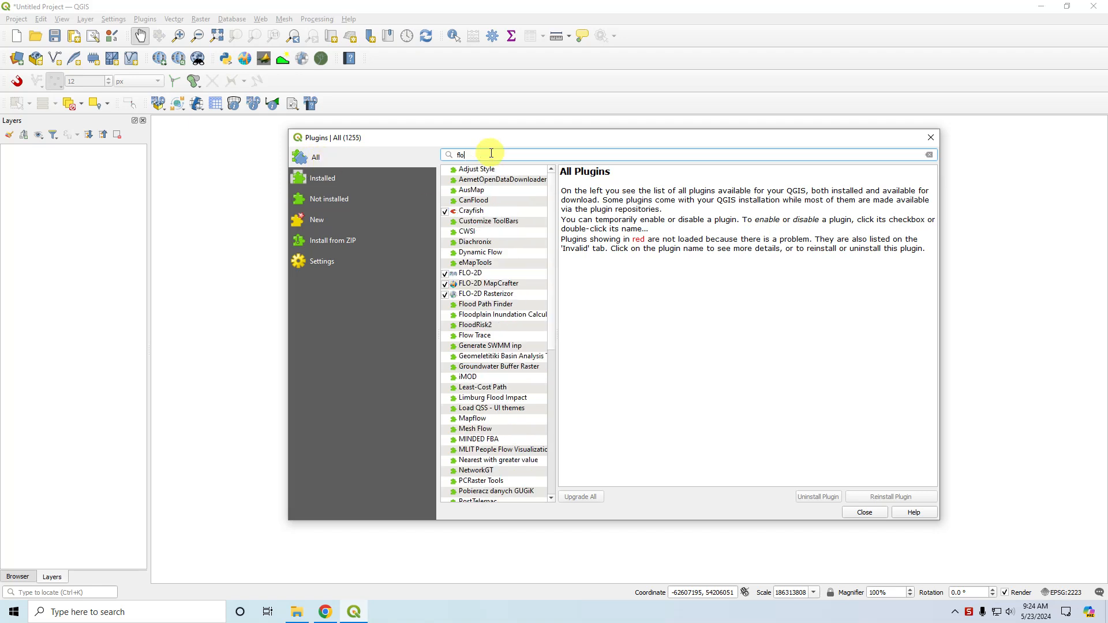
click(483, 283)
click(486, 294)
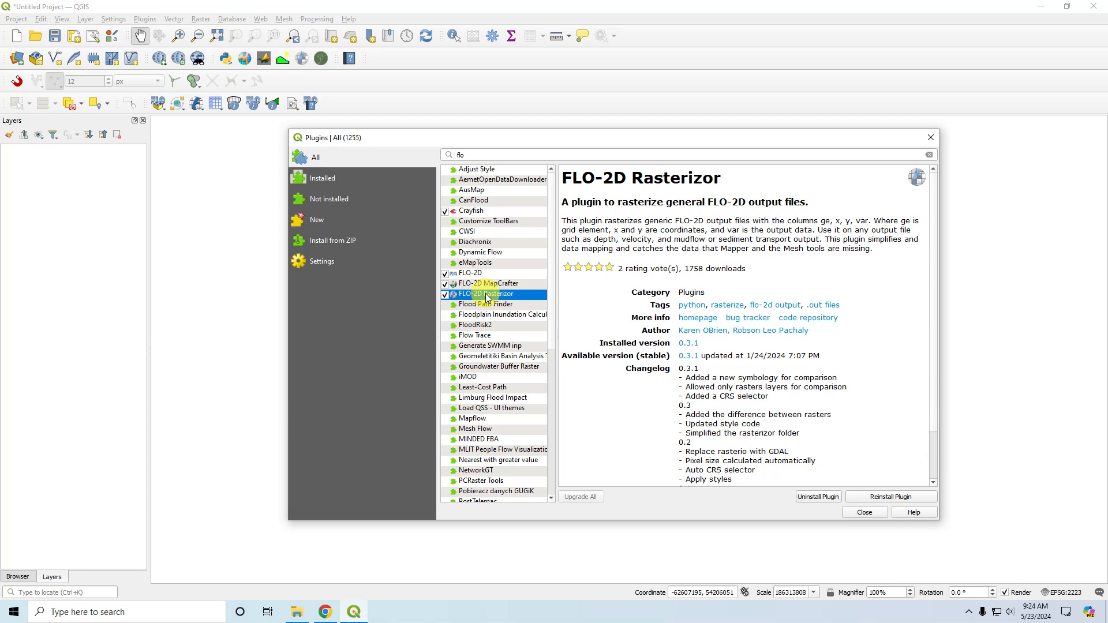
click(859, 512)
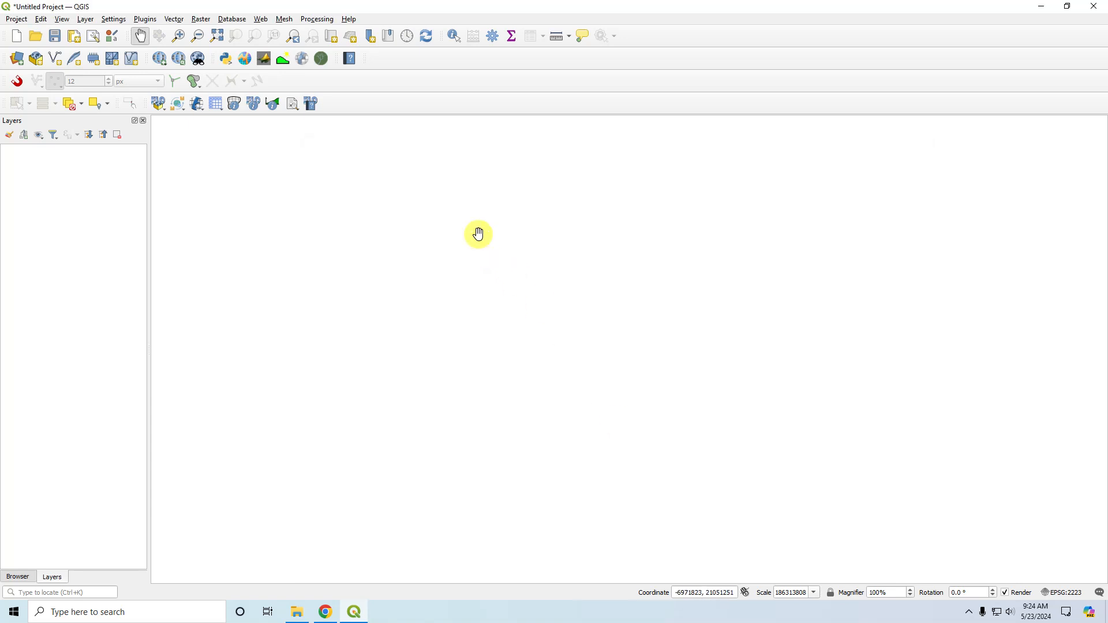
Start FLO-2D MapCrafter and browse for its export folder to Self Help Results in Self-Help Tutorials, QGIS Lesson 6.
click(245, 60)
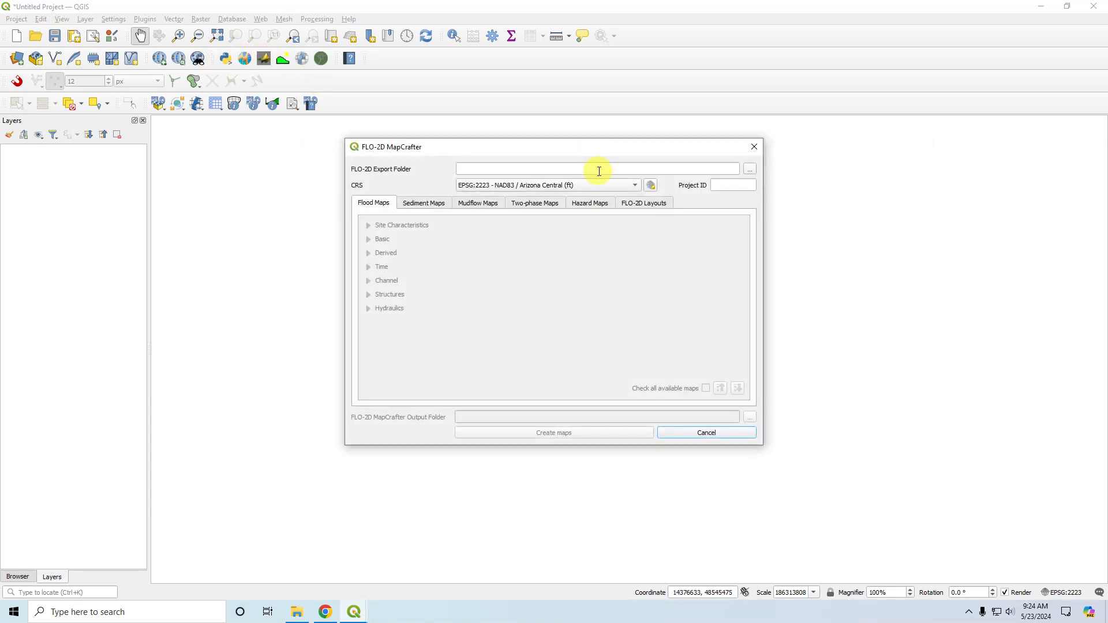
click(750, 169)
scroll(421, 306, up, 3)
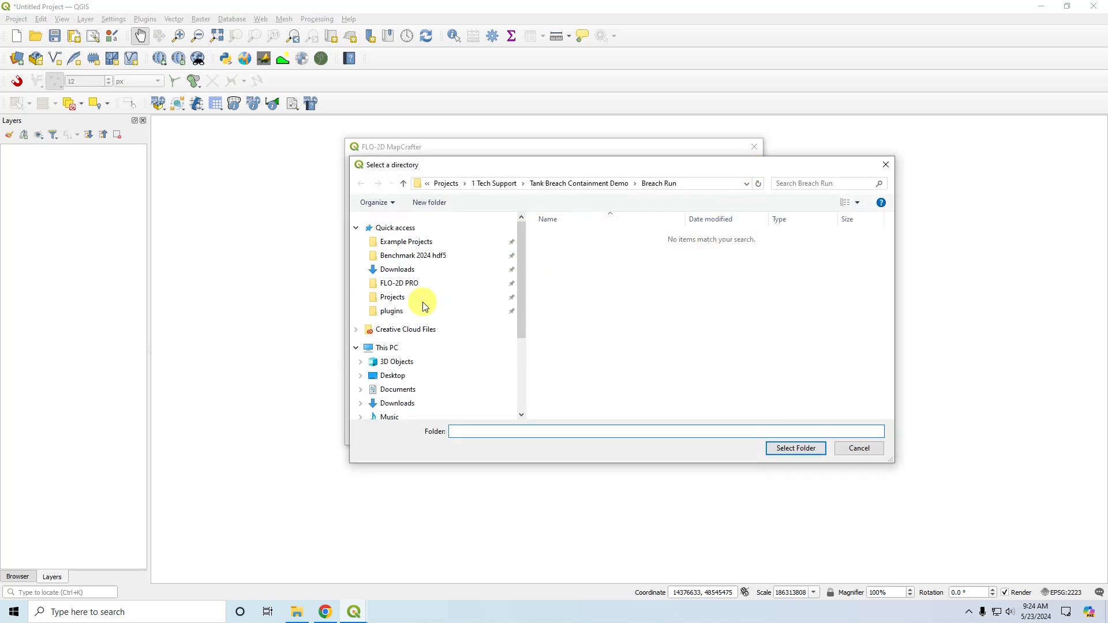
click(415, 243)
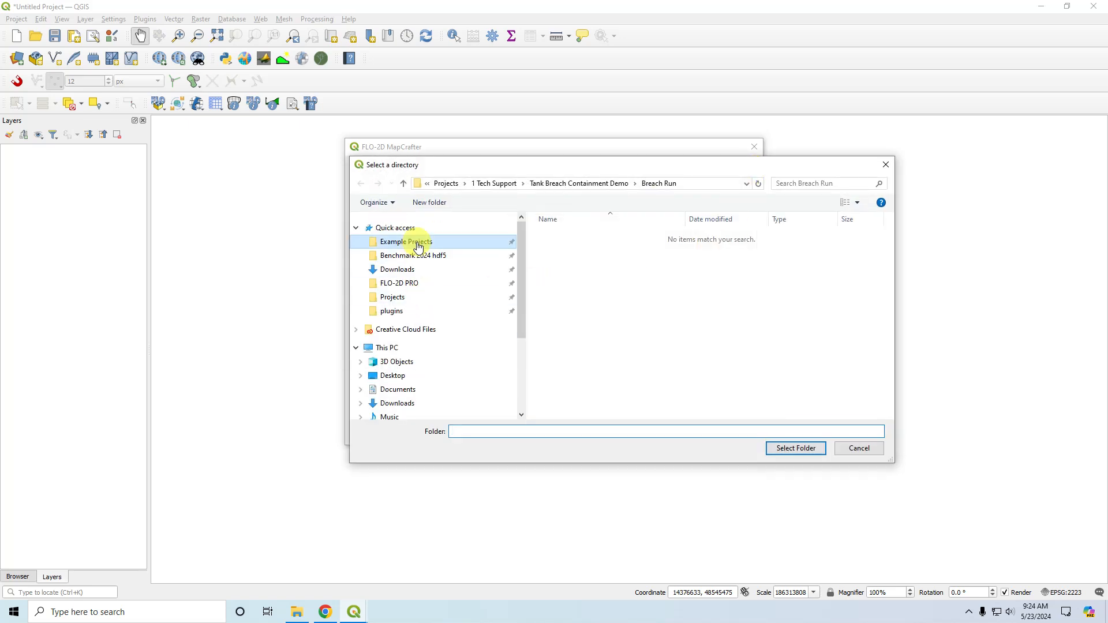
double_click(587, 261)
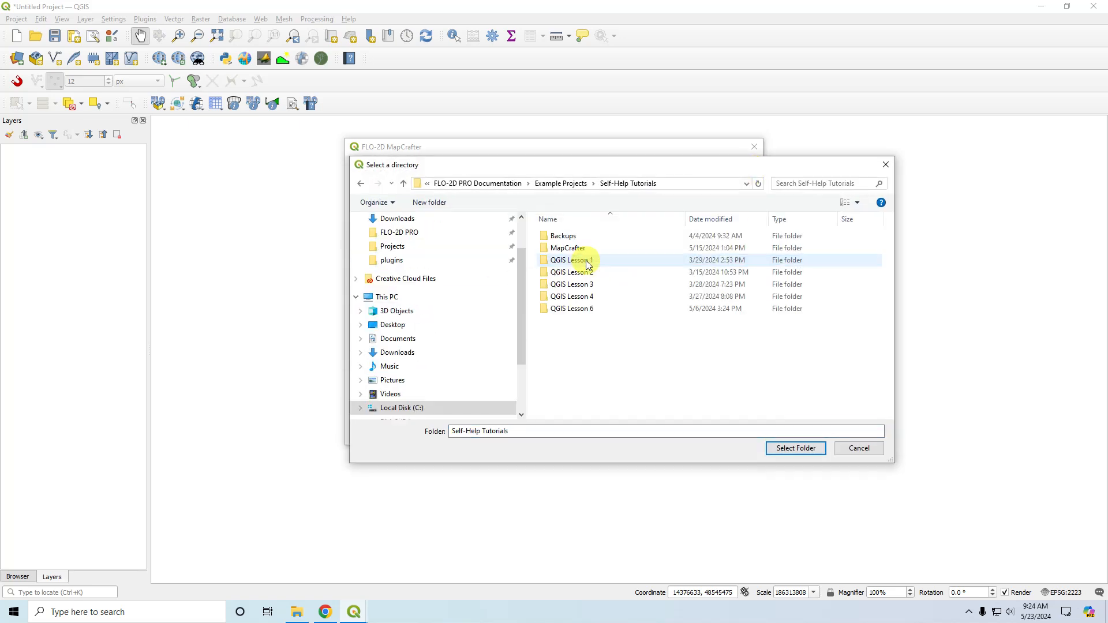
double_click(580, 309)
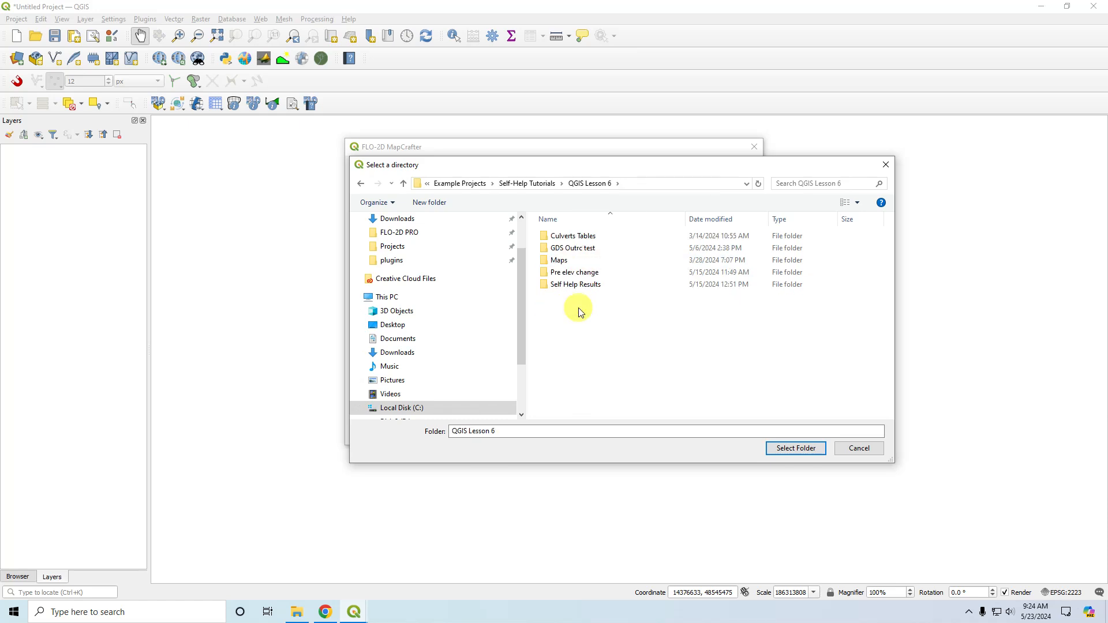
double_click(591, 284)
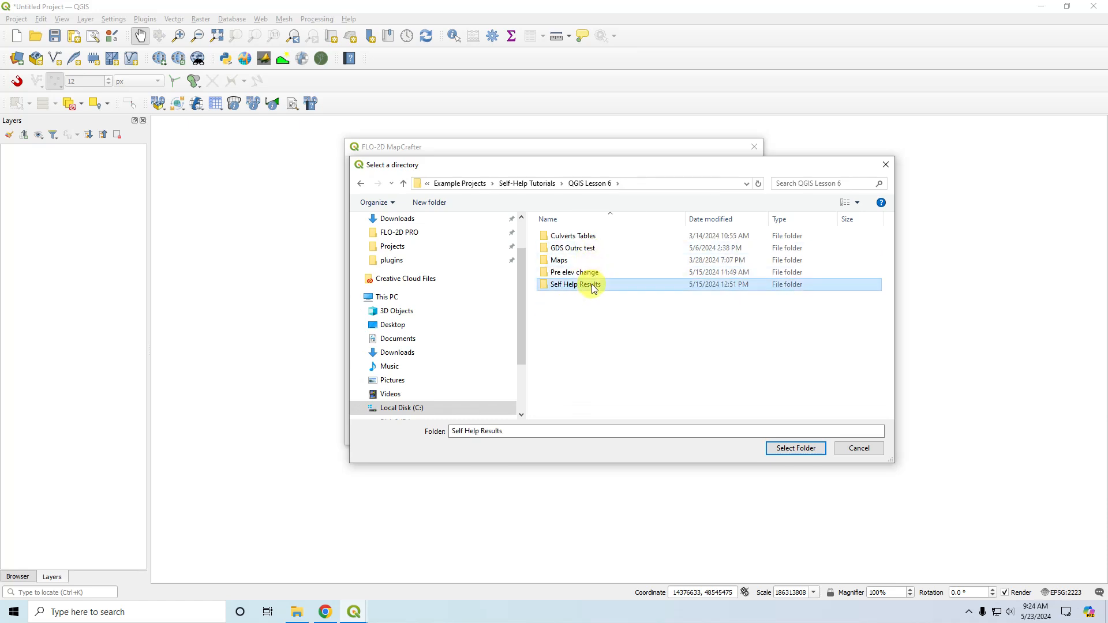
Delete the MapCrafter subfolder from Self Help Results and choose Self Help Results as the FLO-2D export folder.
click(579, 241)
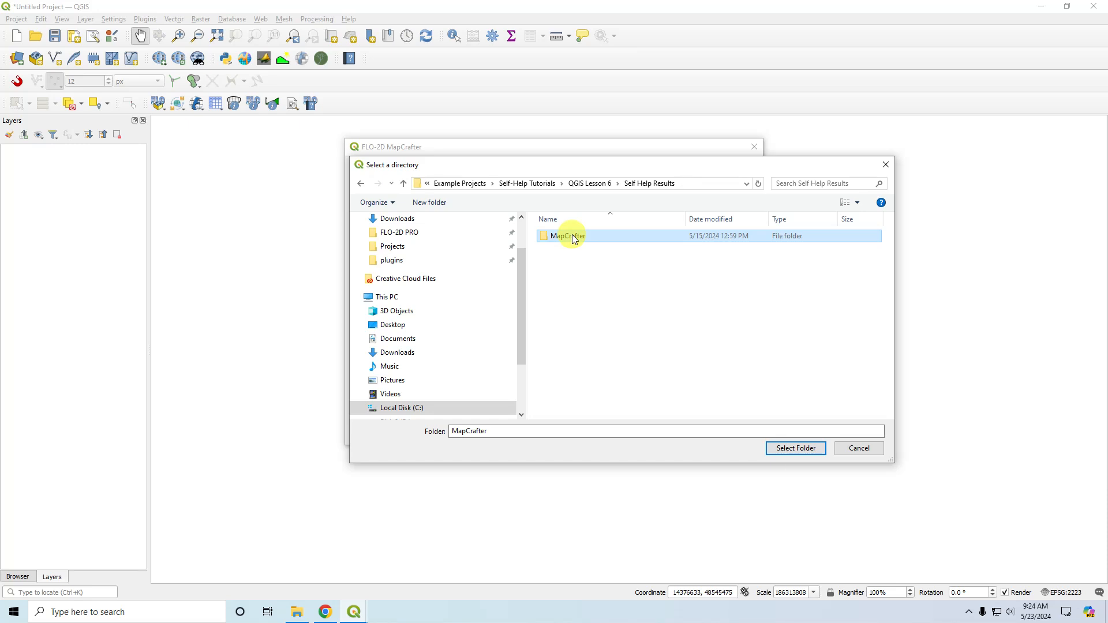
double_click(579, 241)
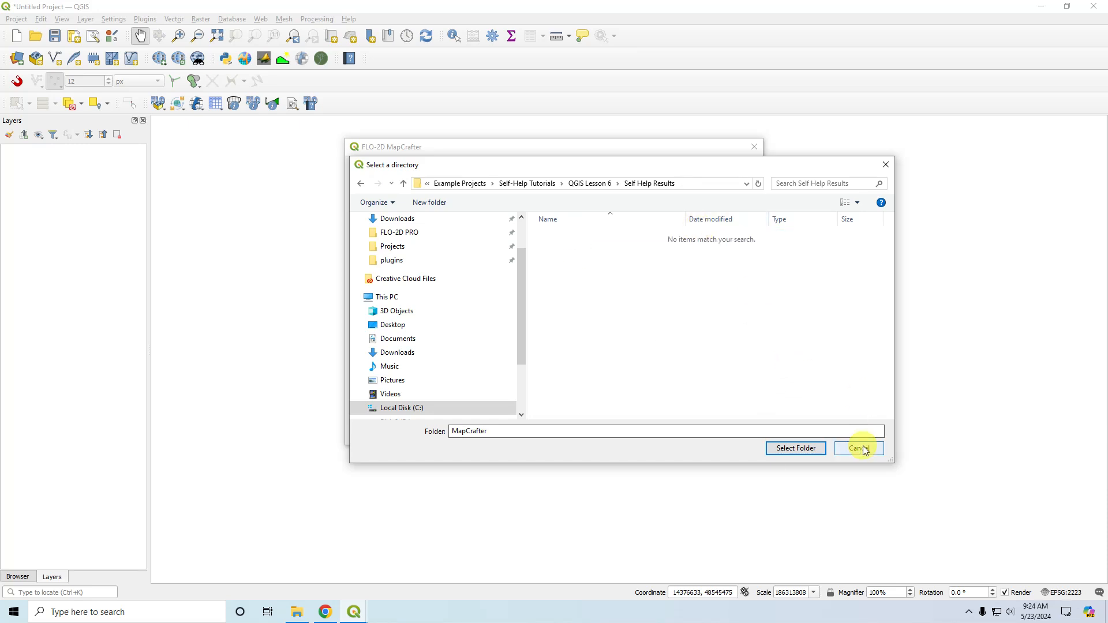
mouse_move(727, 169)
mouse_down()
mouse_move(725, 219)
mouse_move(760, 358)
mouse_move(1107, 149)
mouse_move(721, 178)
mouse_up()
click(584, 192)
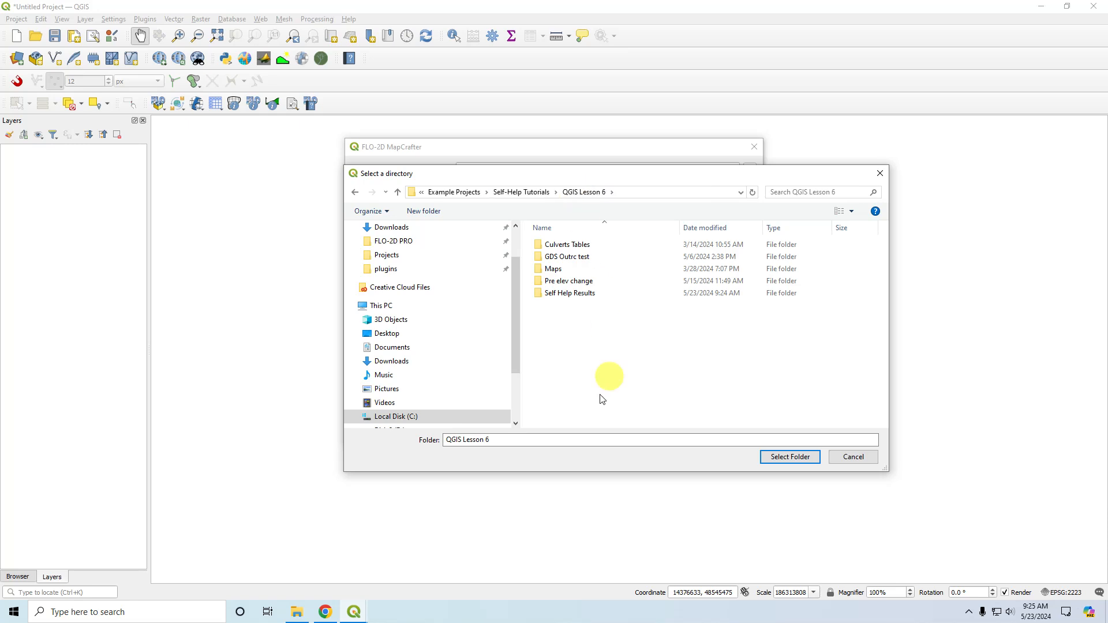
click(568, 294)
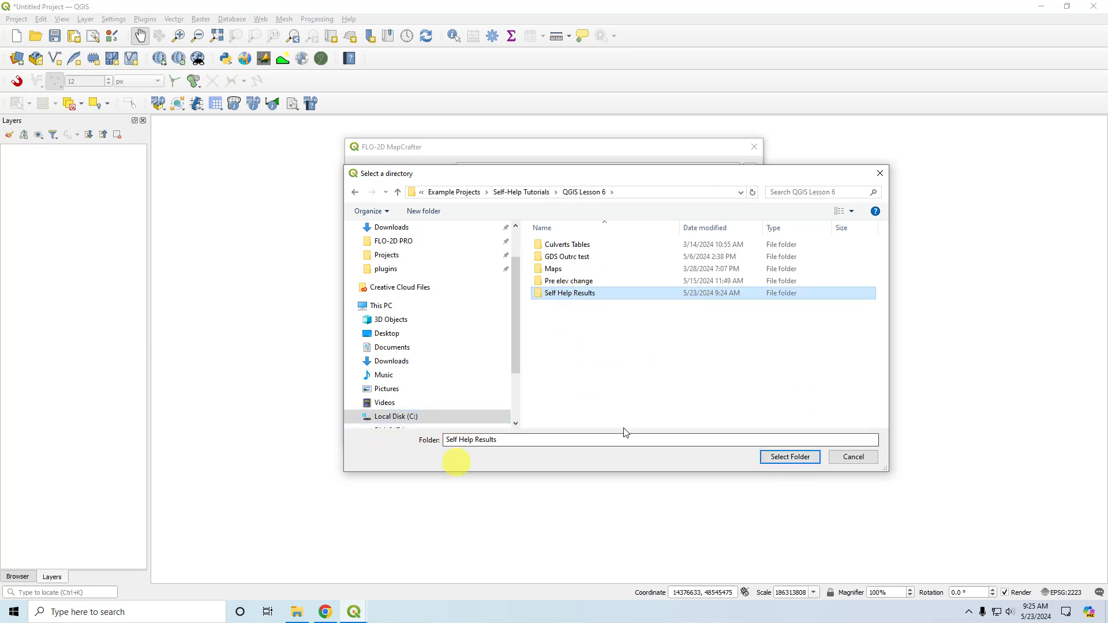
click(786, 456)
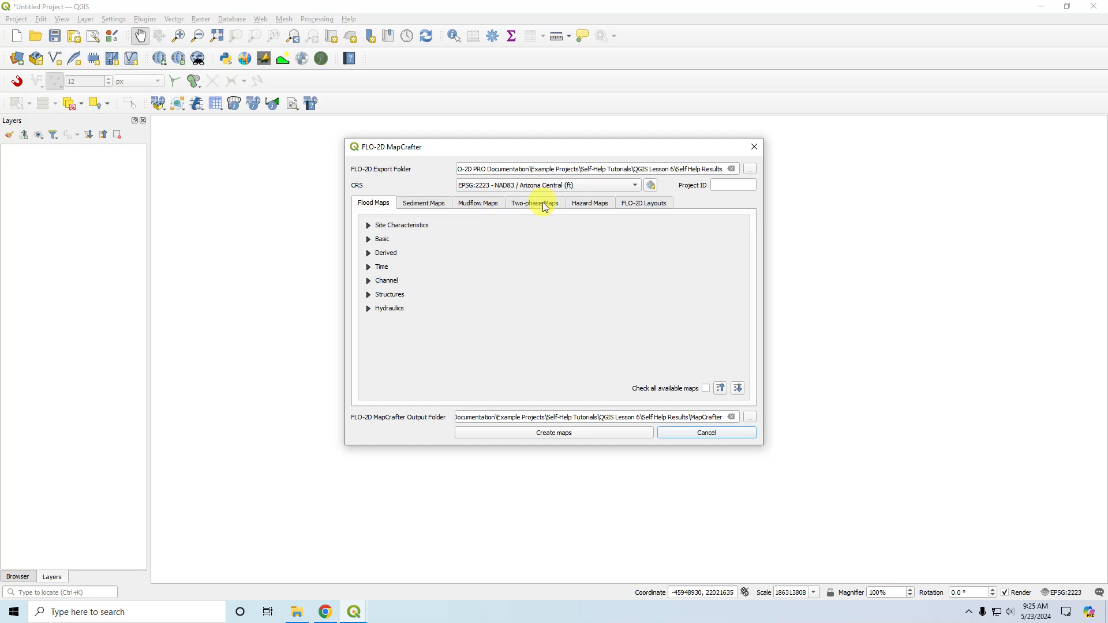
Examine the flood map options under Site Characteristics, Basic, Derived, Time, Channel, Structures and Hydraulics.
click(369, 226)
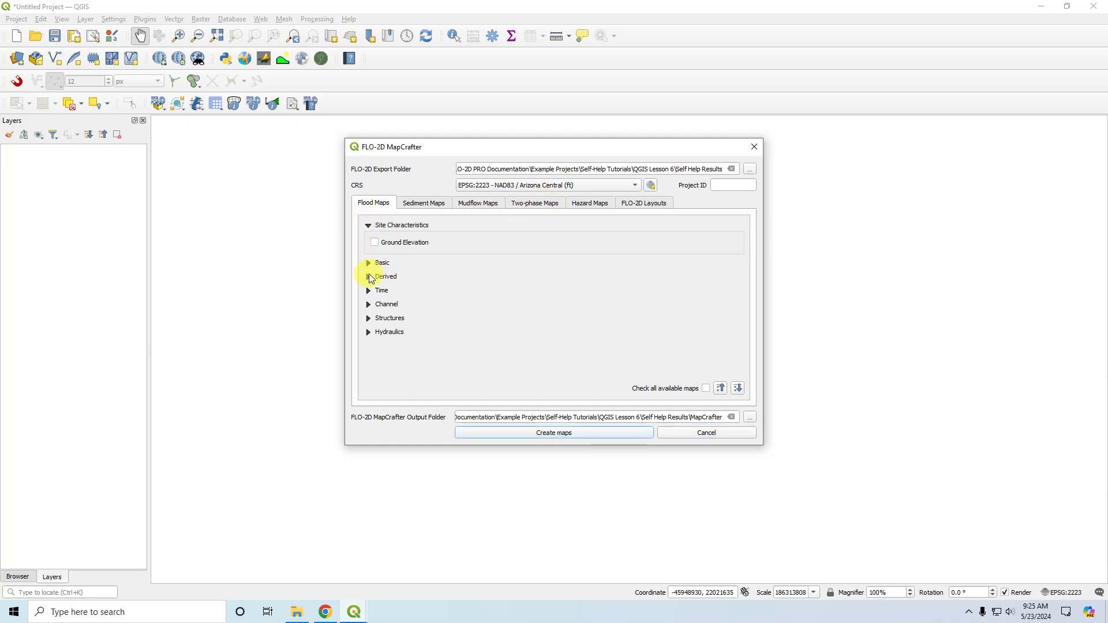
click(368, 225)
click(368, 239)
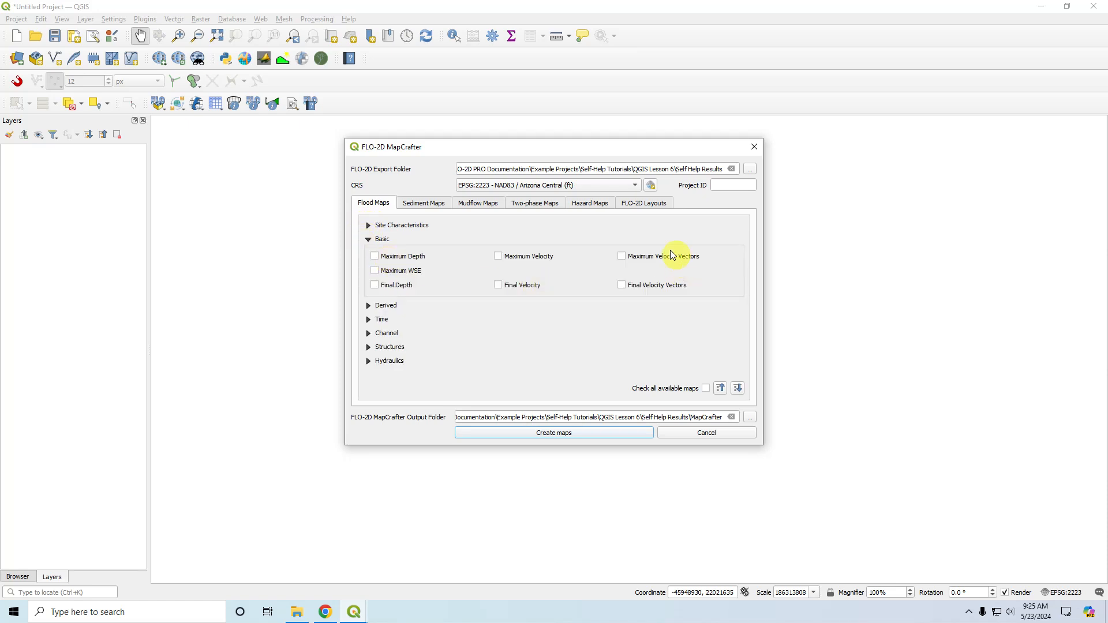
click(368, 239)
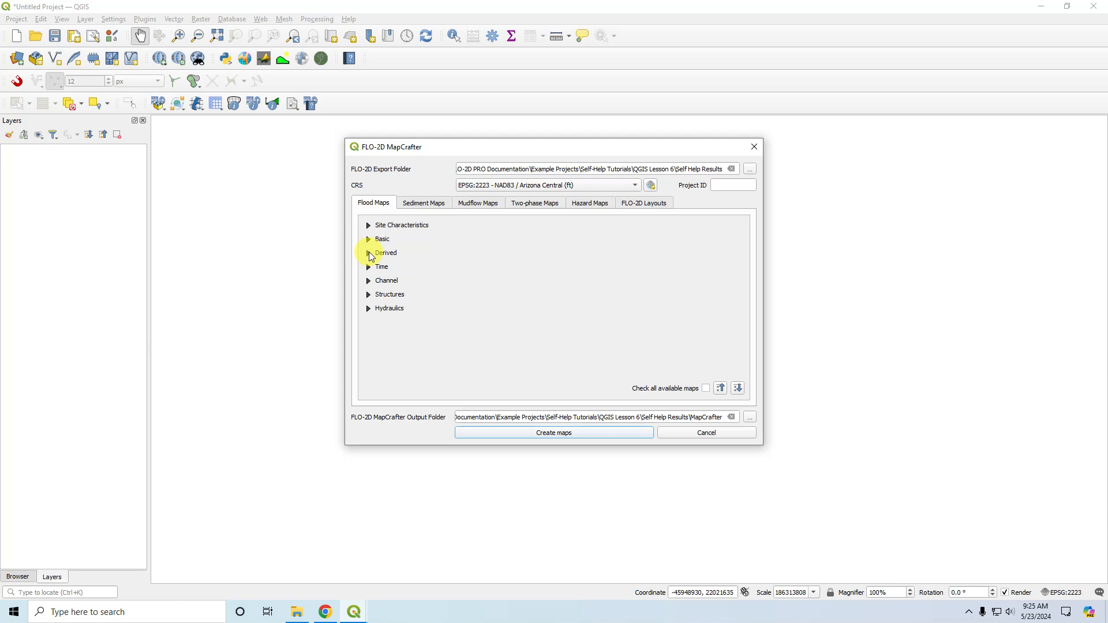
click(369, 253)
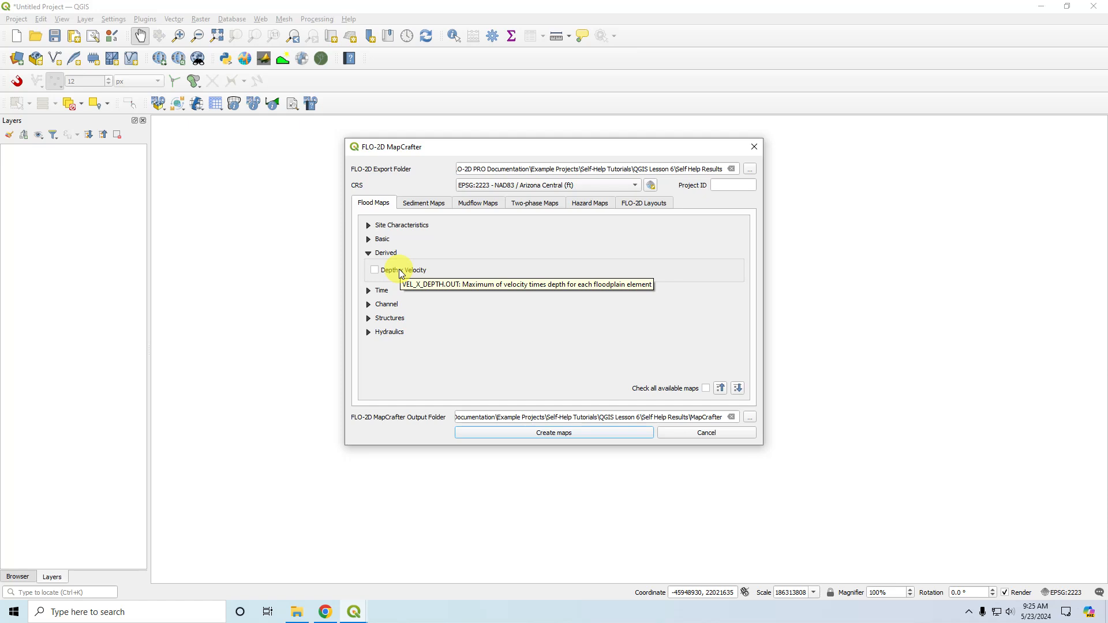
click(369, 252)
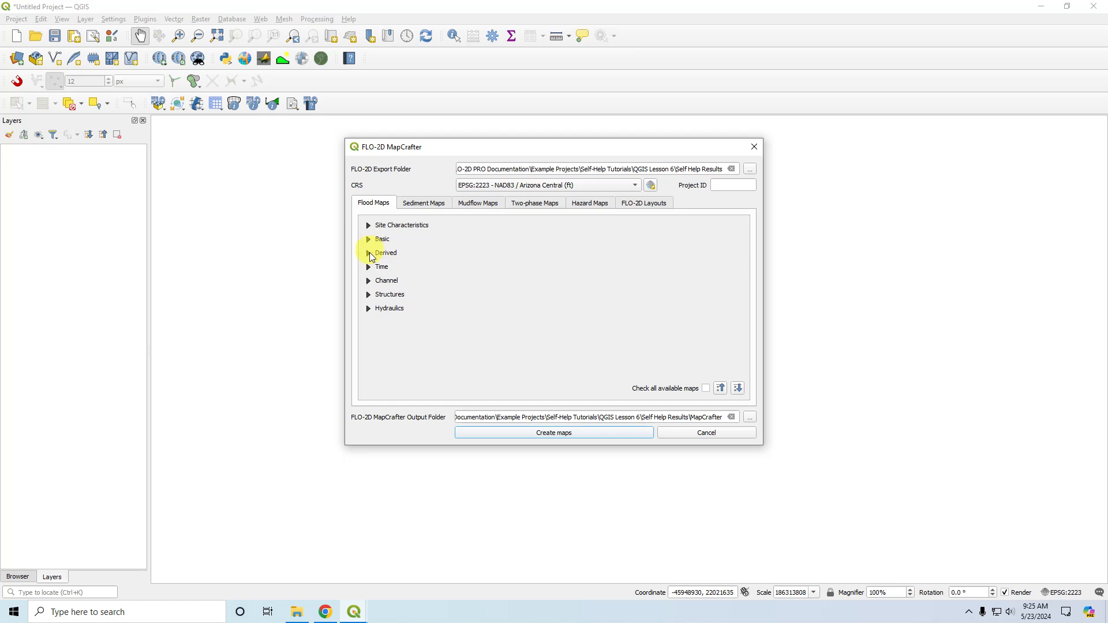
click(368, 267)
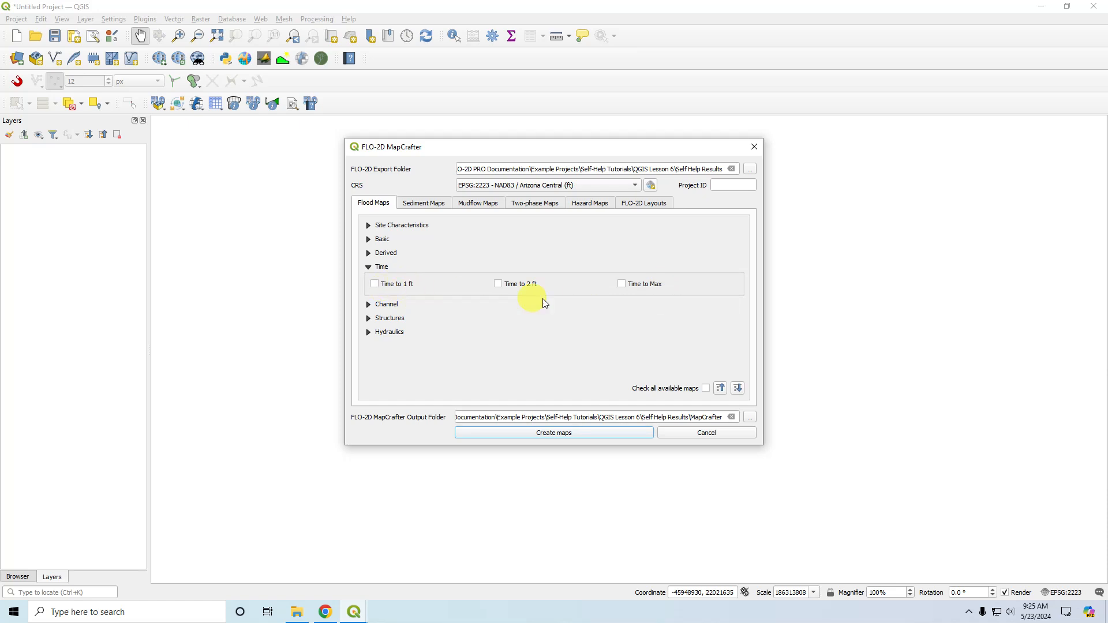
click(367, 268)
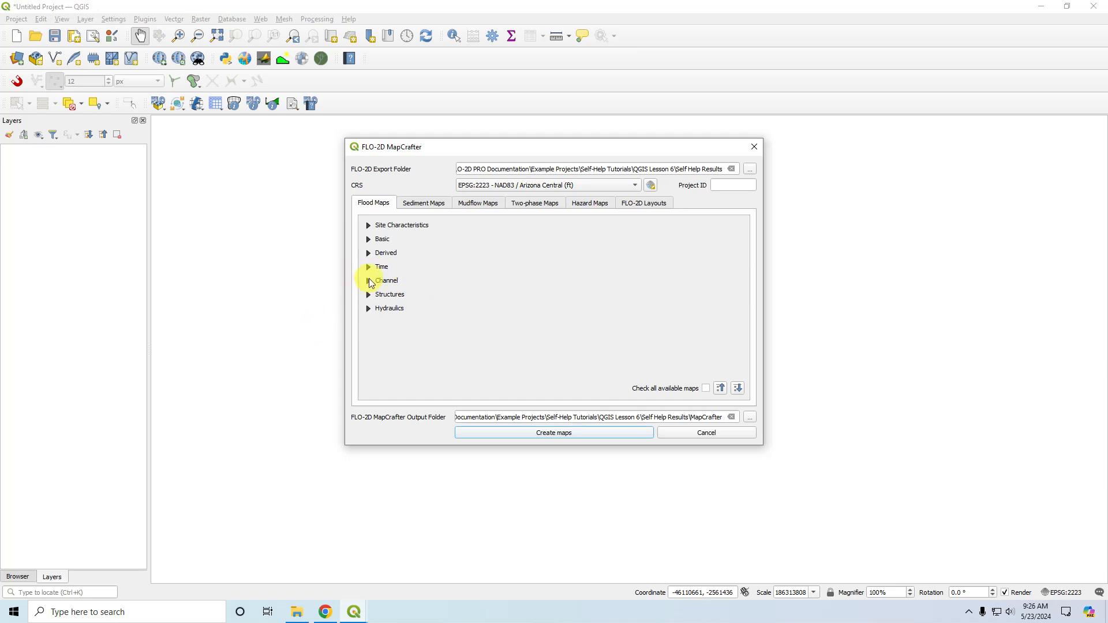
click(368, 281)
click(368, 281)
click(368, 296)
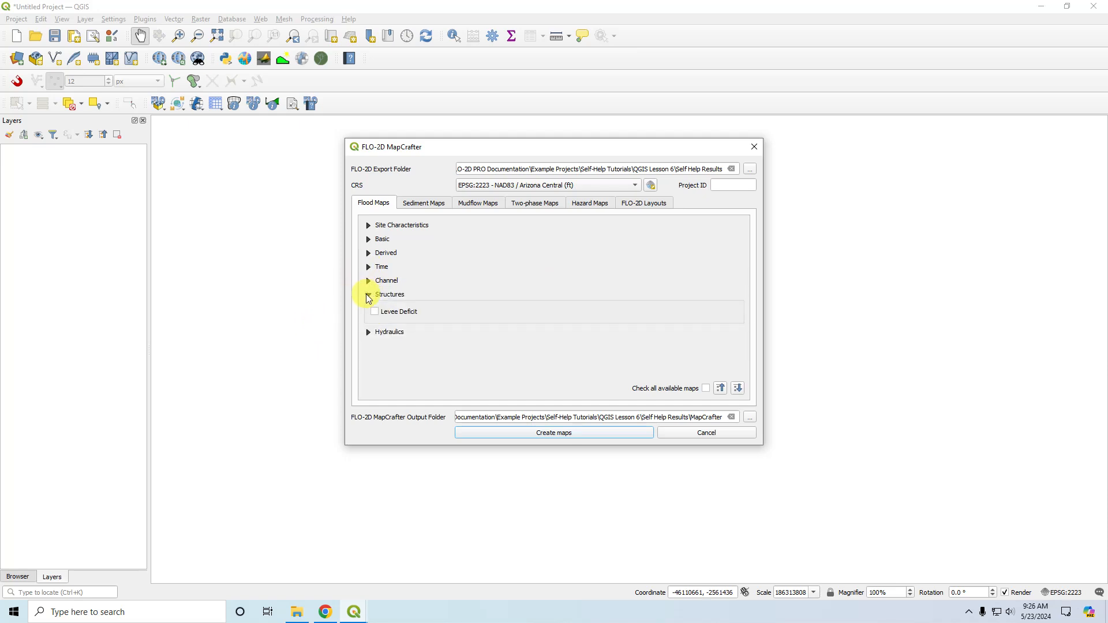
click(369, 296)
click(369, 309)
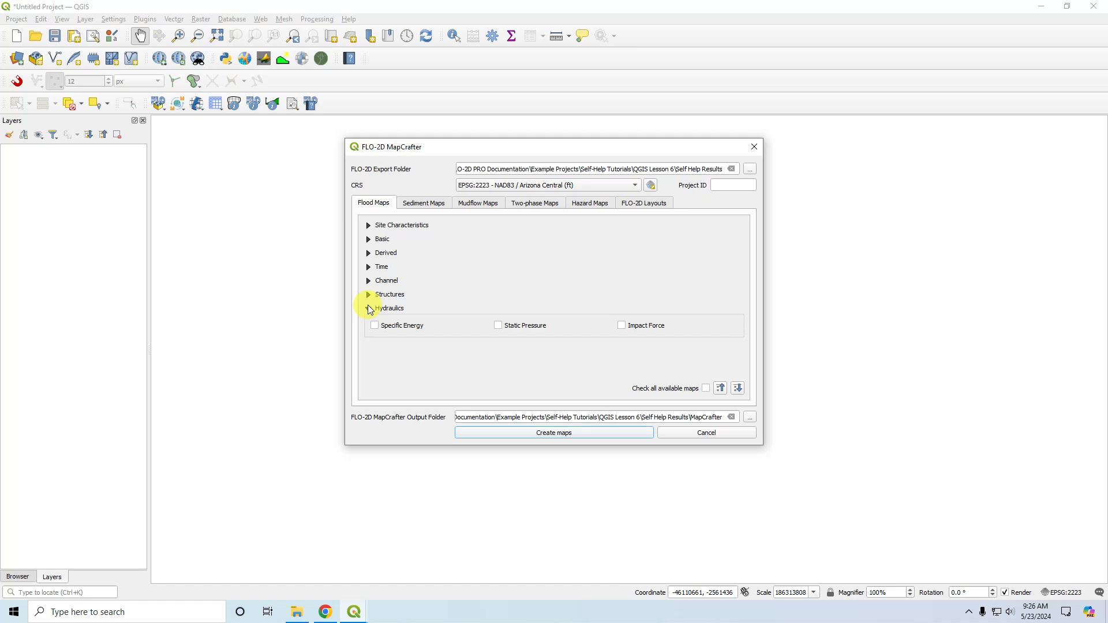
click(369, 308)
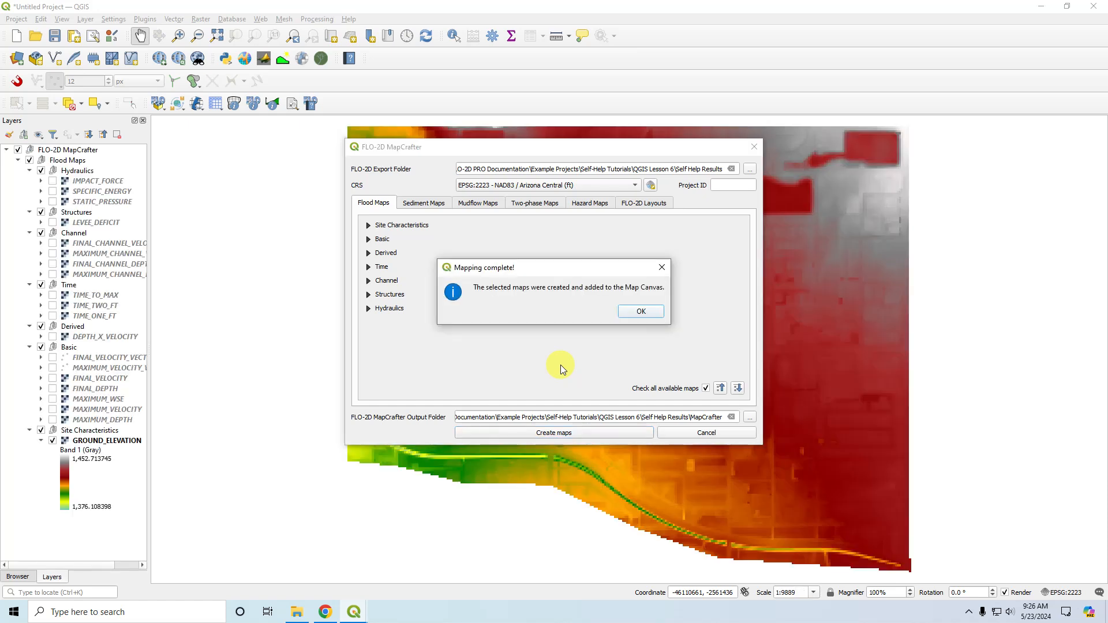
Check all available flood maps and create them in the MapCrafter output folder.
click(651, 312)
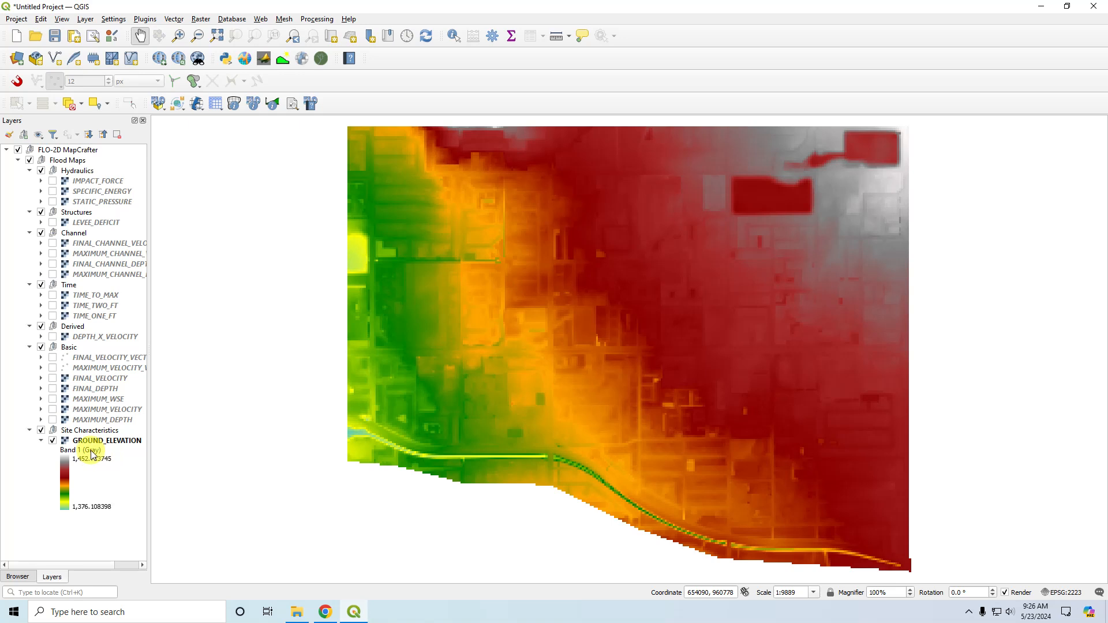
Hide the GROUND_ELEVATION layer and display MAXIMUM_DEPTH together with MAXIMUM_CHANNEL_DEPTH.
click(53, 441)
click(53, 419)
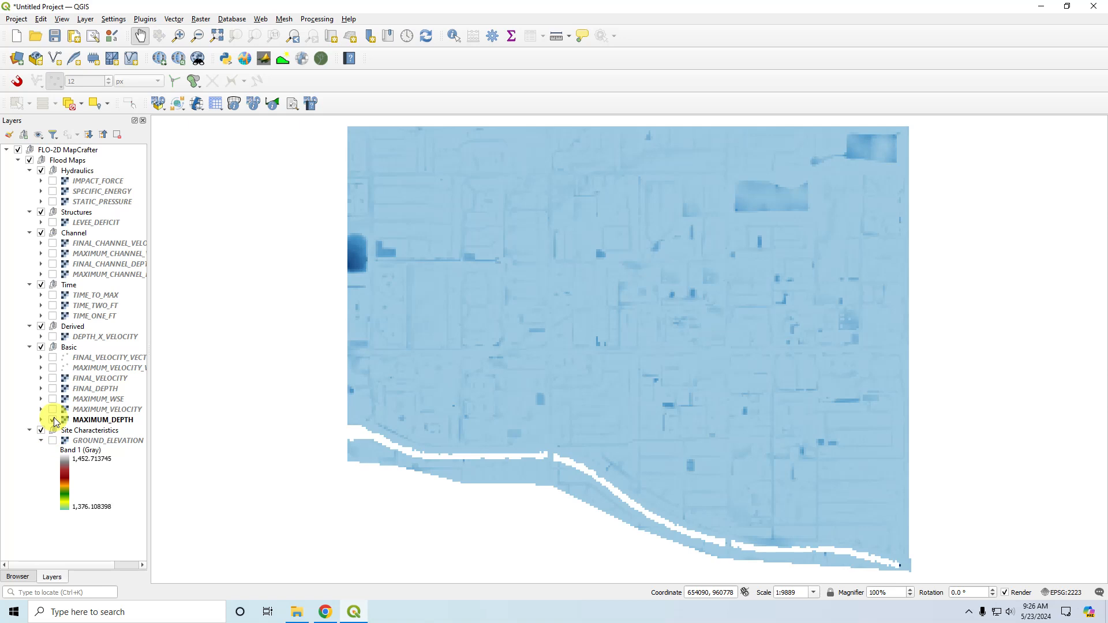
click(53, 419)
click(58, 418)
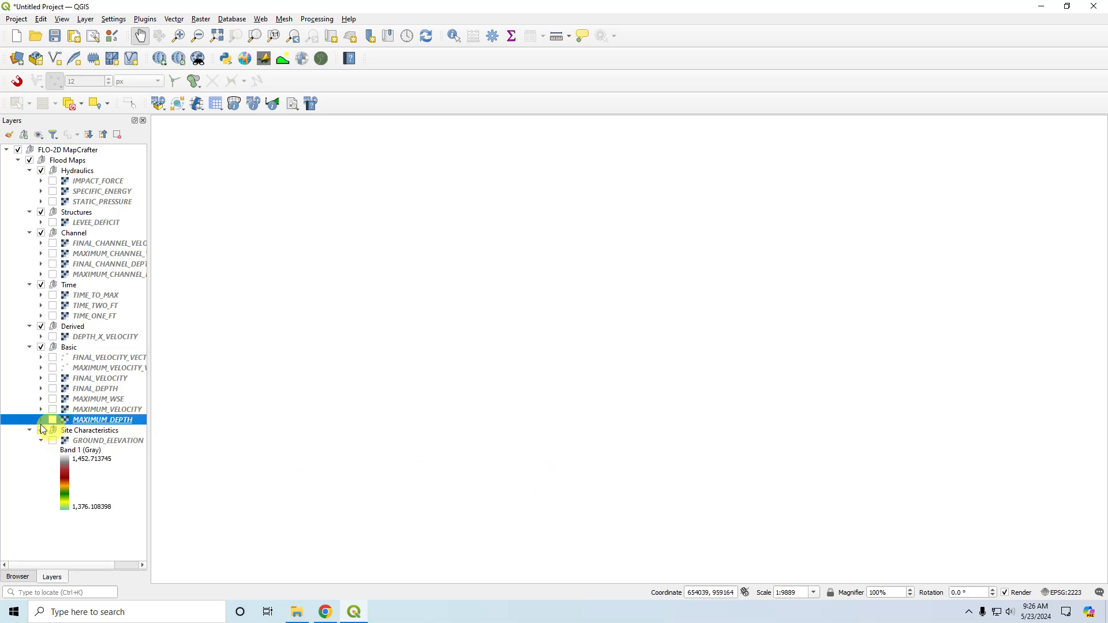
click(53, 419)
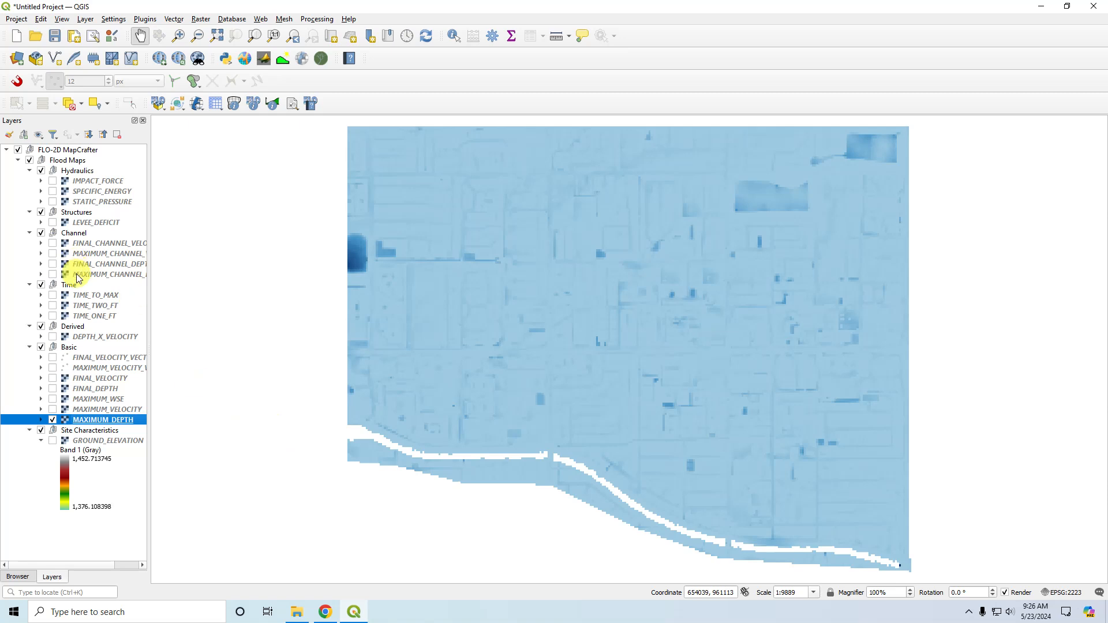
click(53, 274)
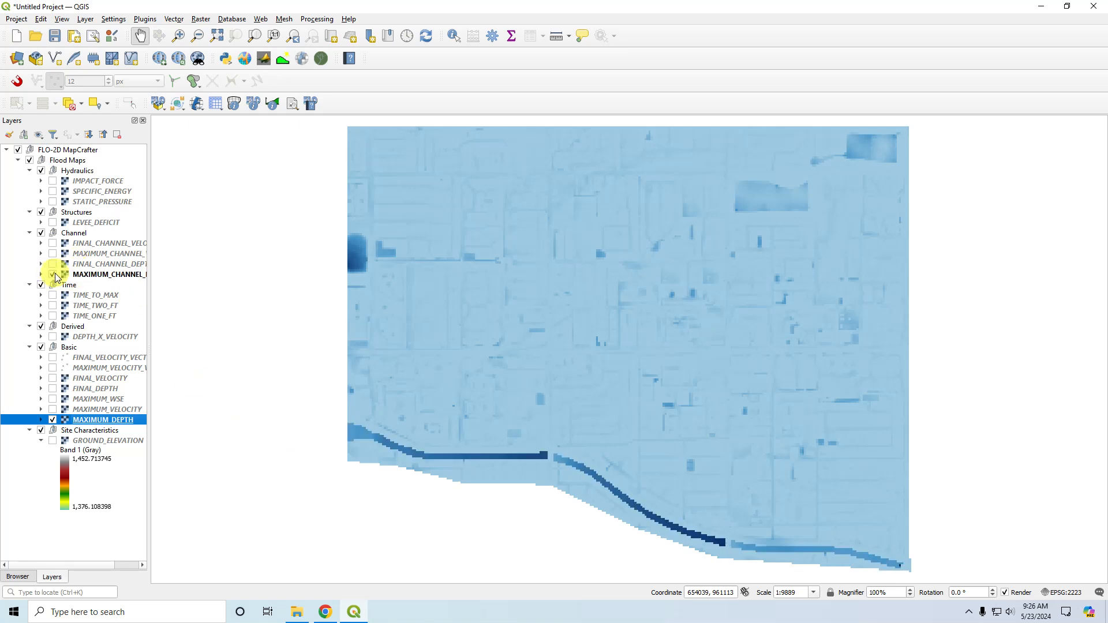
Display MAXIMUM_VELOCITY instead of the two maximum depth layers and widen the layer list to fit the full names.
click(53, 409)
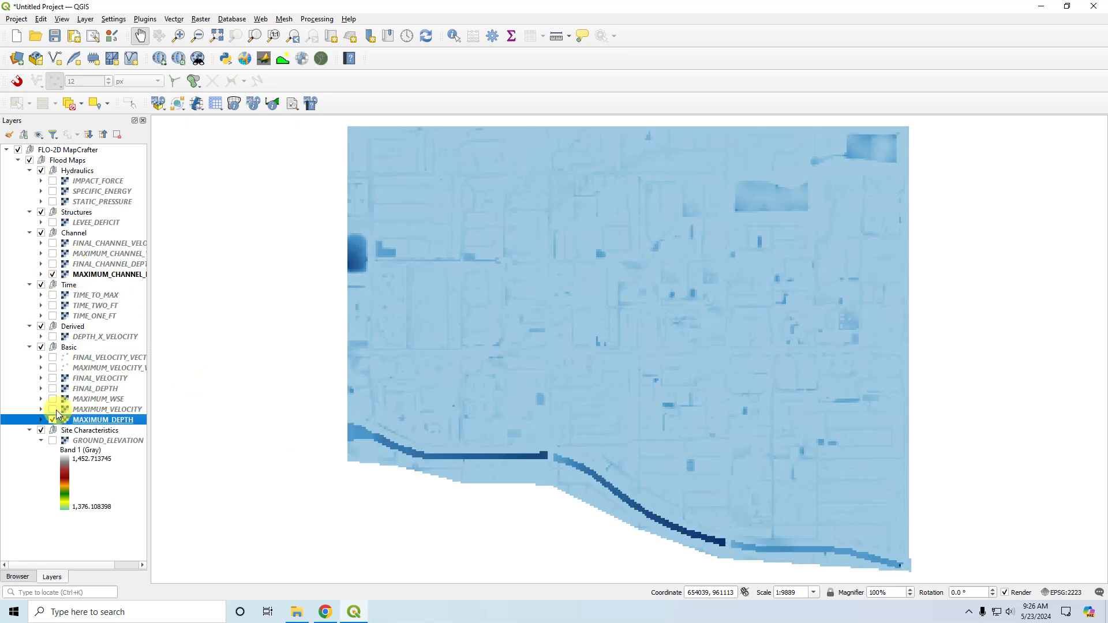
click(53, 275)
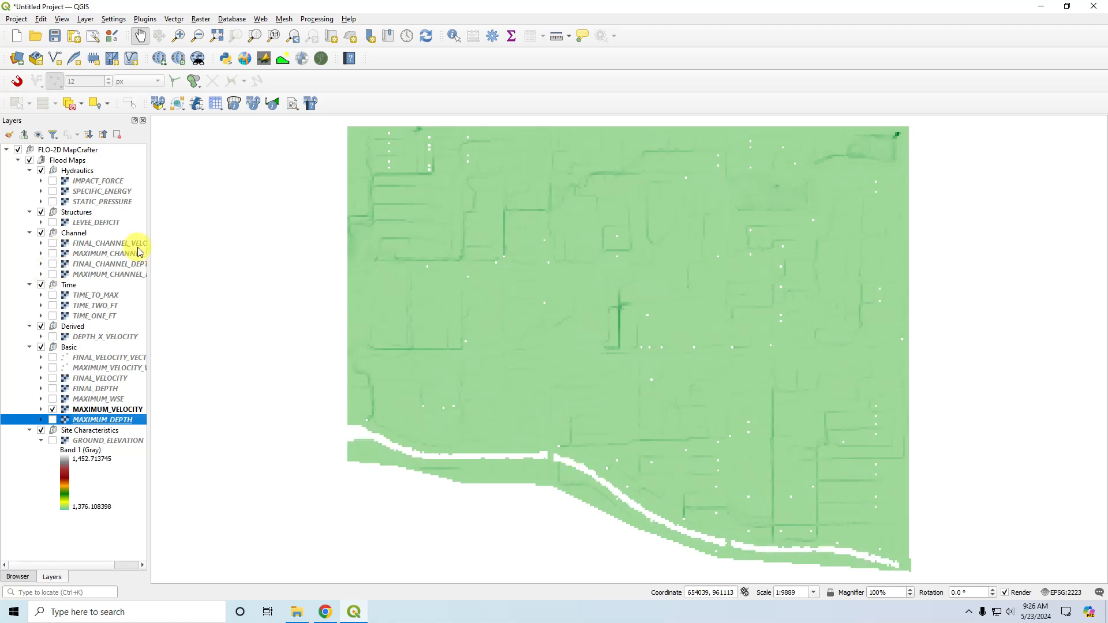
drag(148, 243, 179, 247)
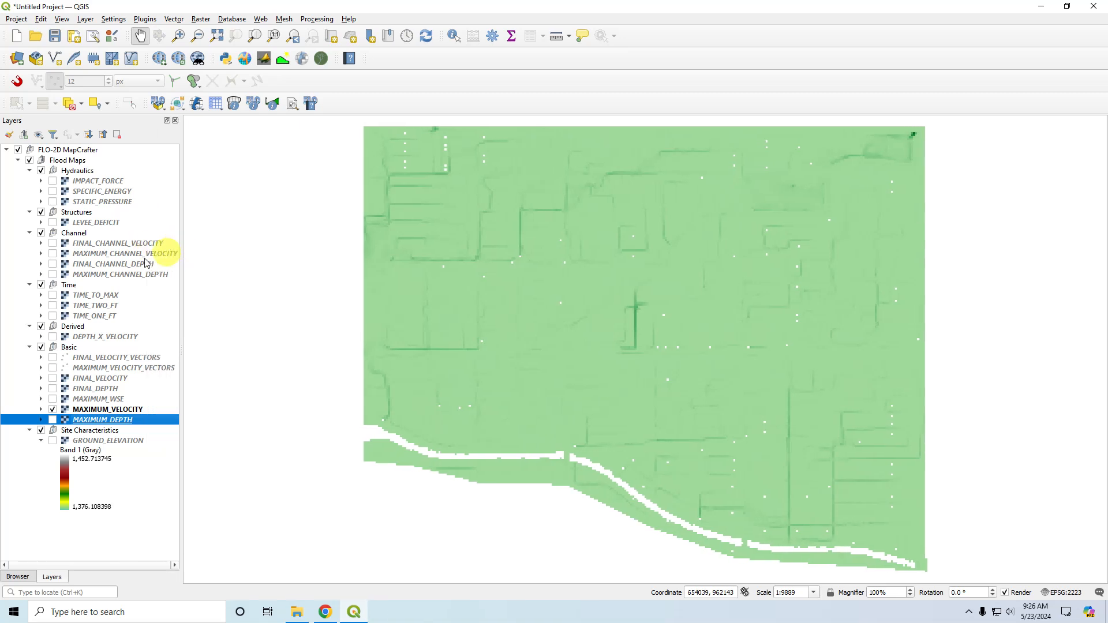
Display MAXIMUM_CHANNEL_VELOCITY with MAXIMUM_VELOCITY, and replace both layers with MAXIMUM_VELOCITY_VECTORS.
click(53, 254)
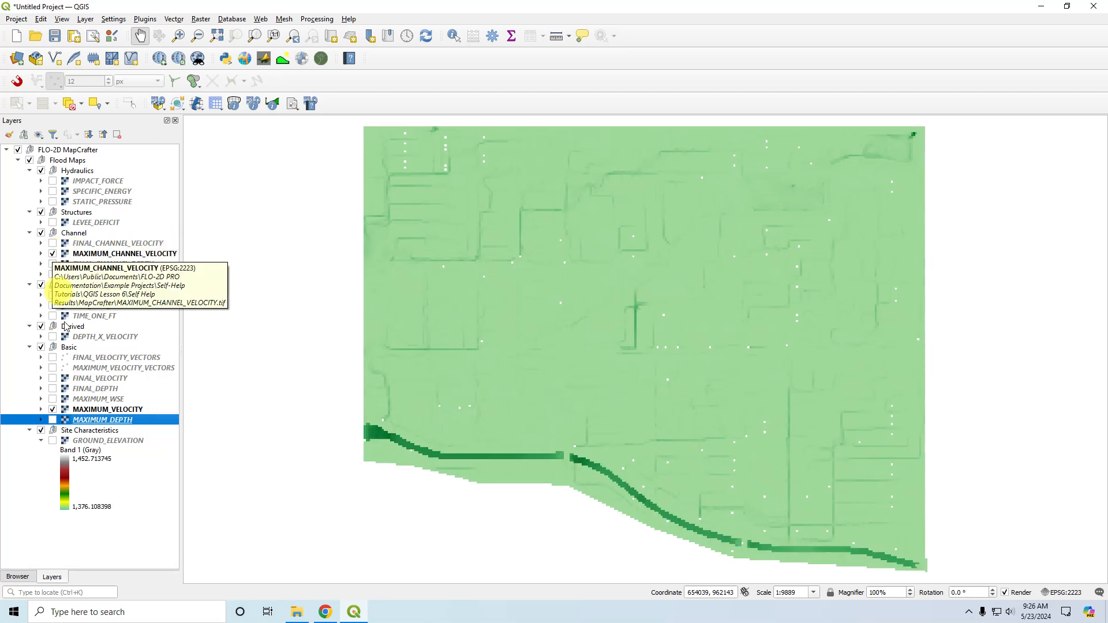
click(52, 409)
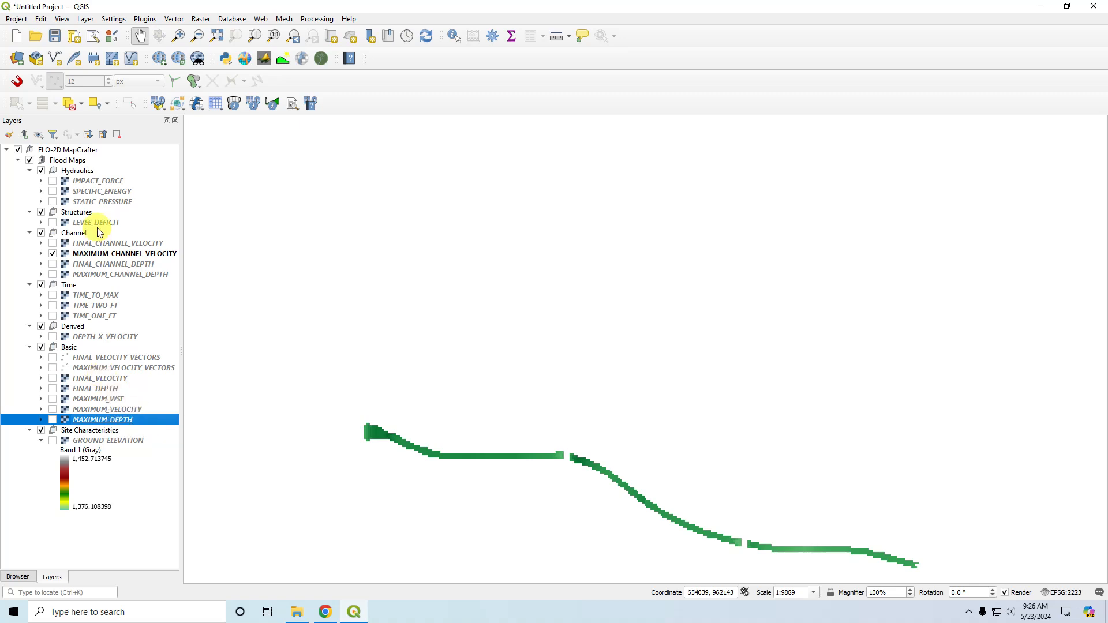
click(53, 254)
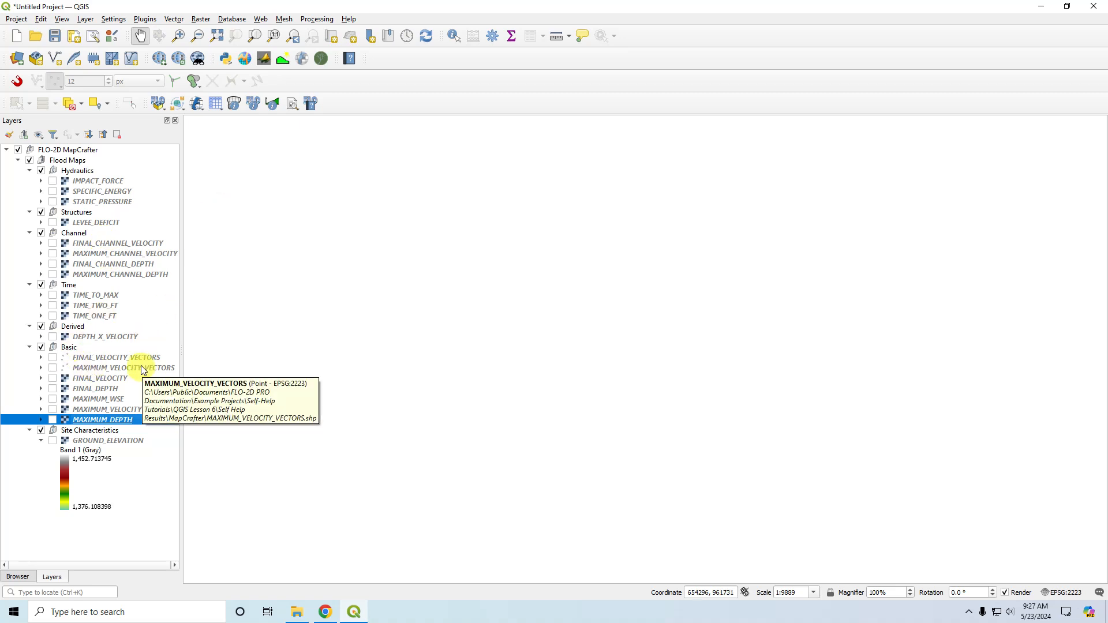
click(53, 368)
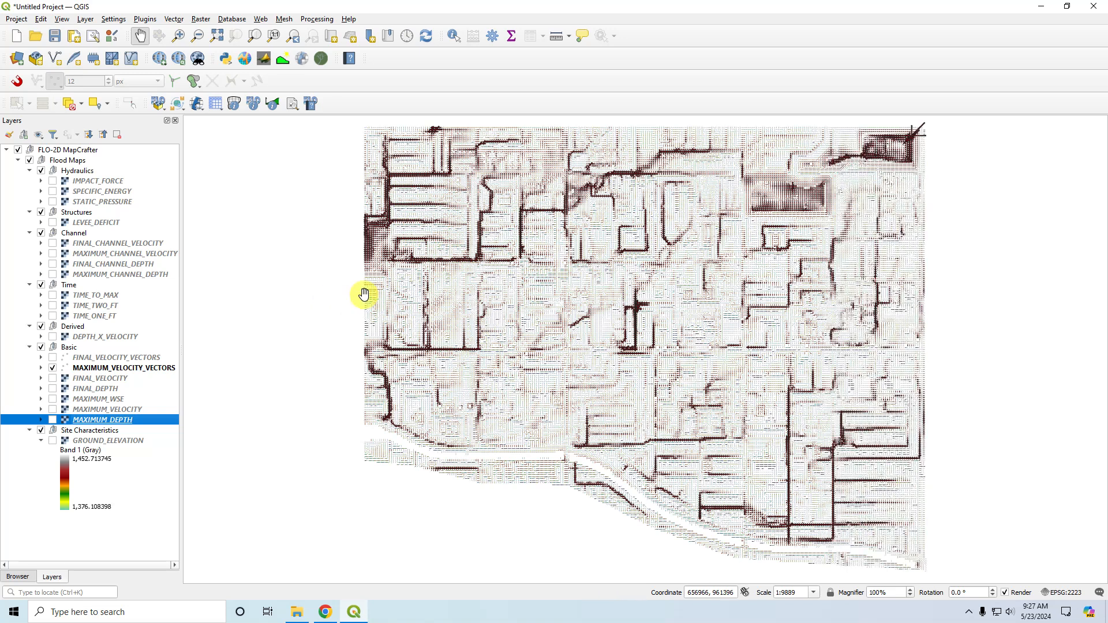
In the MAXIMUM_VELOCITY_VECTORS symbology, set the SVG marker's width to 2 mm independently of its height.
double_click(95, 369)
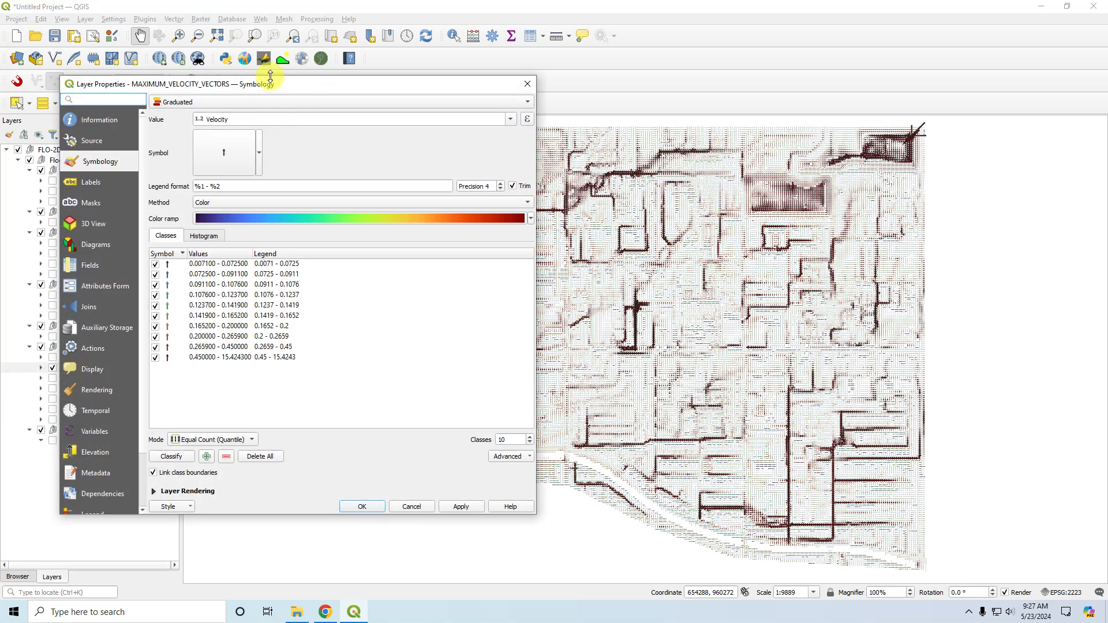
click(219, 156)
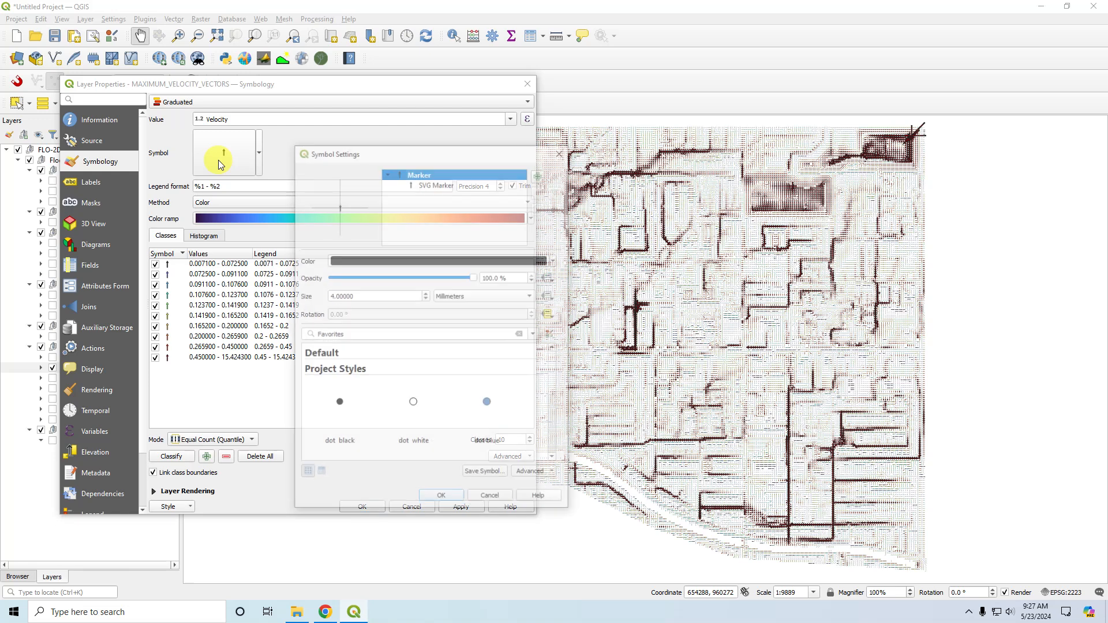
click(430, 185)
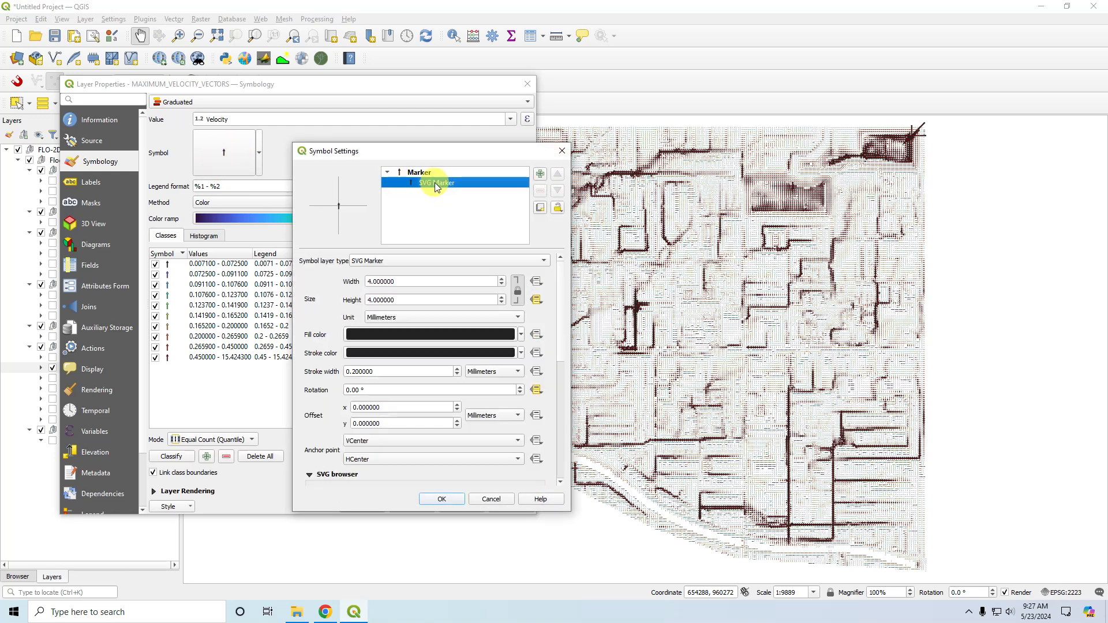
click(518, 293)
drag(403, 281, 339, 283)
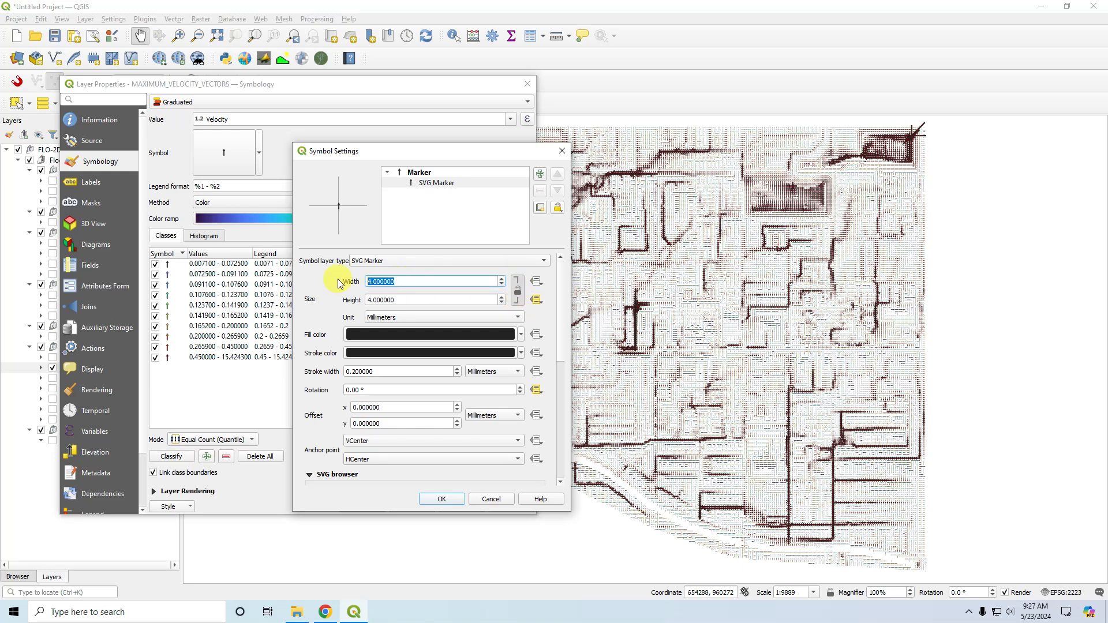
text(2)
Try scaling the marker height's "Velocity" expression by 2 and by 0.5, and restore the plain "Velocity" expression.
click(536, 300)
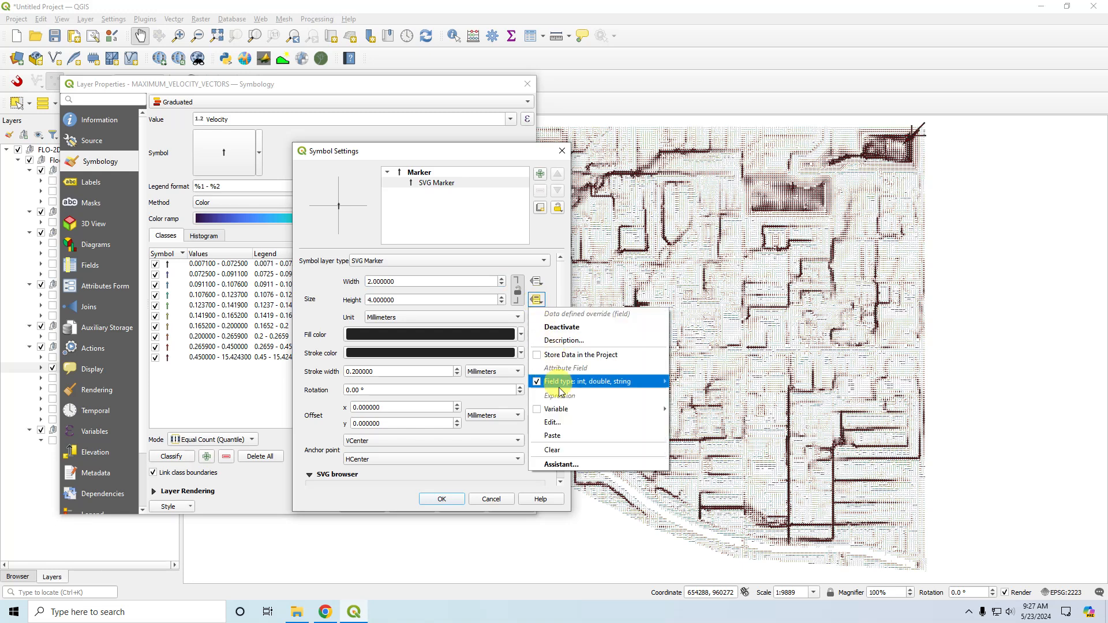
mouse_move(559, 383)
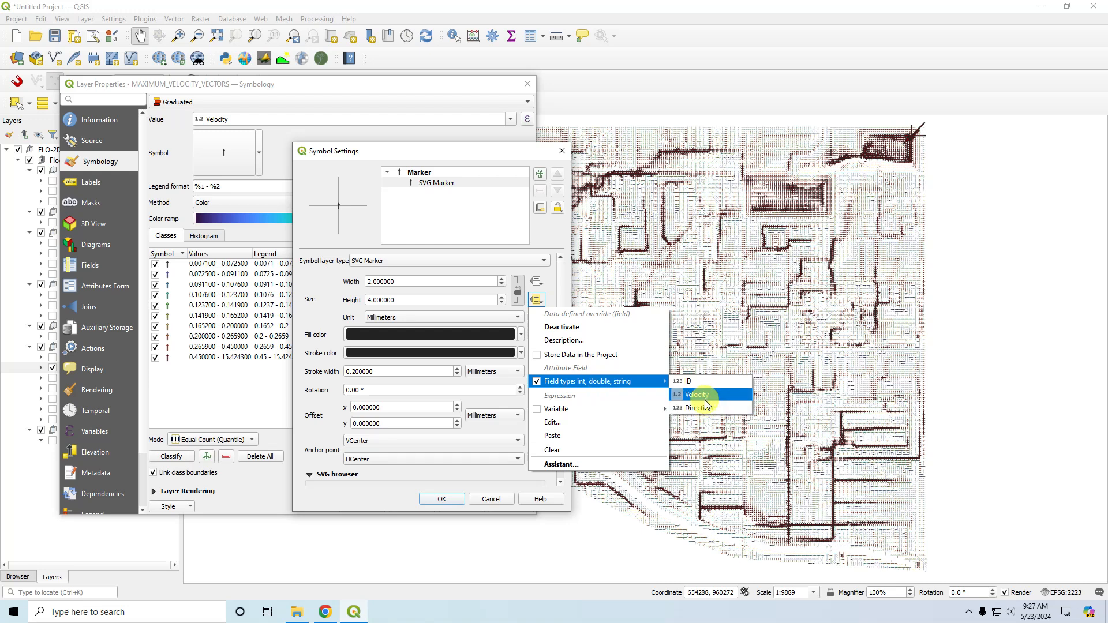
click(559, 423)
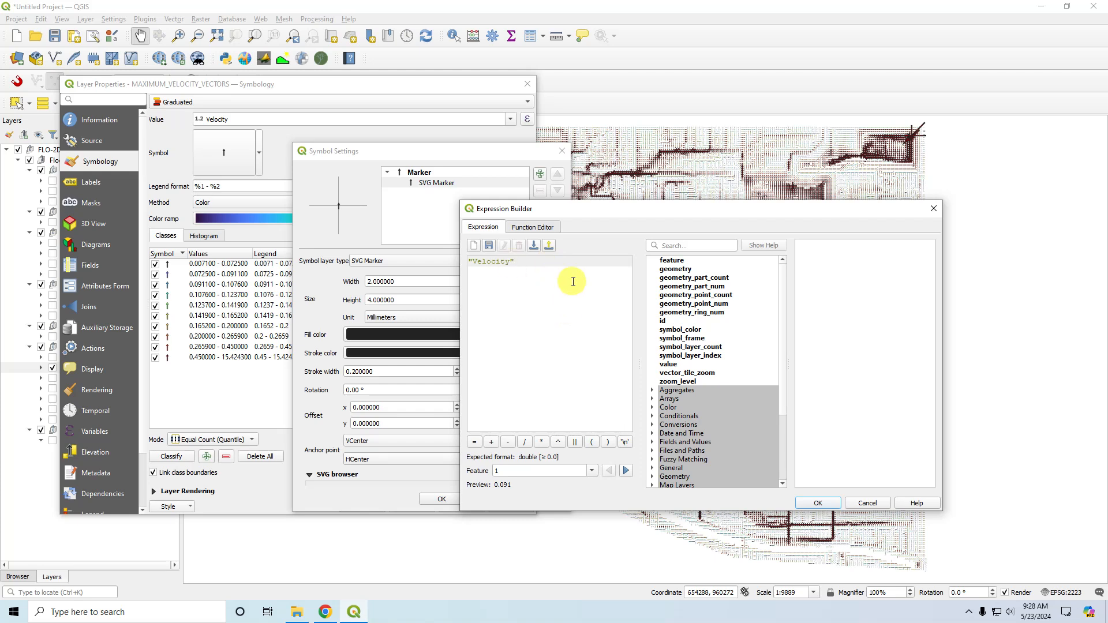
text(*2)
key(BackSpace)
text(05)
key(Left)
text(.)
key(BackSpace)
key(BackSpace)
key(BackSpace)
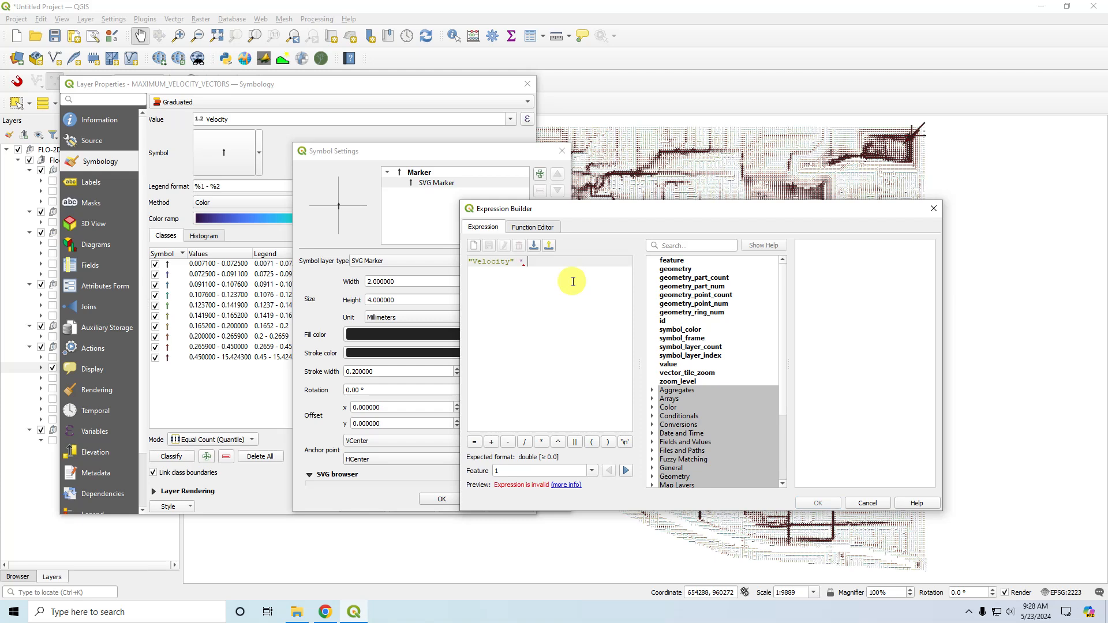
key(BackSpace)
key(BackSpace)
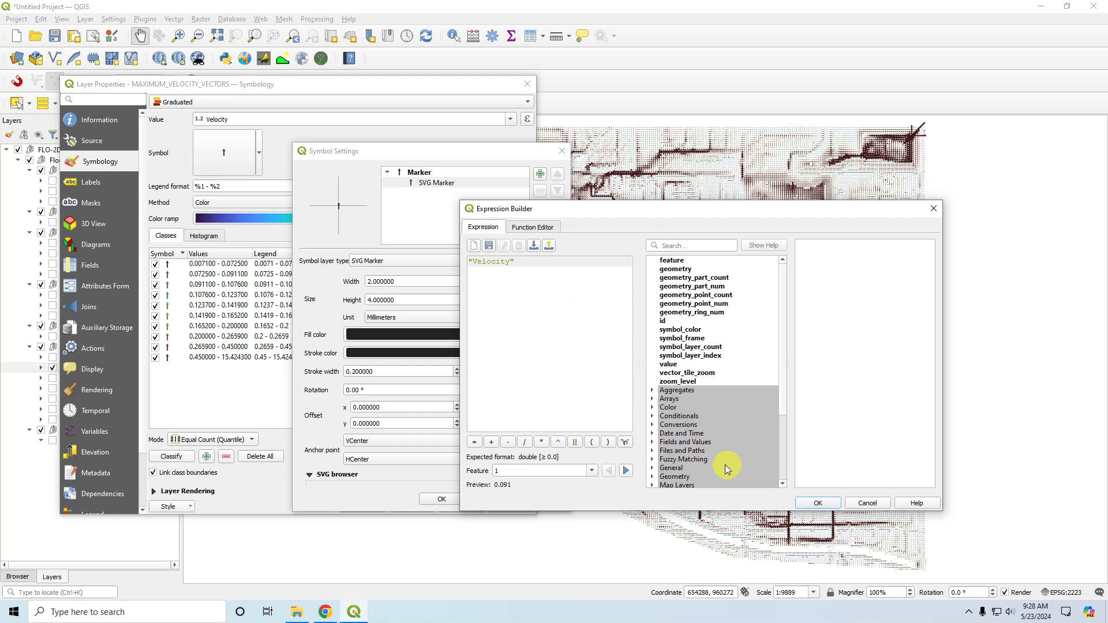
click(826, 502)
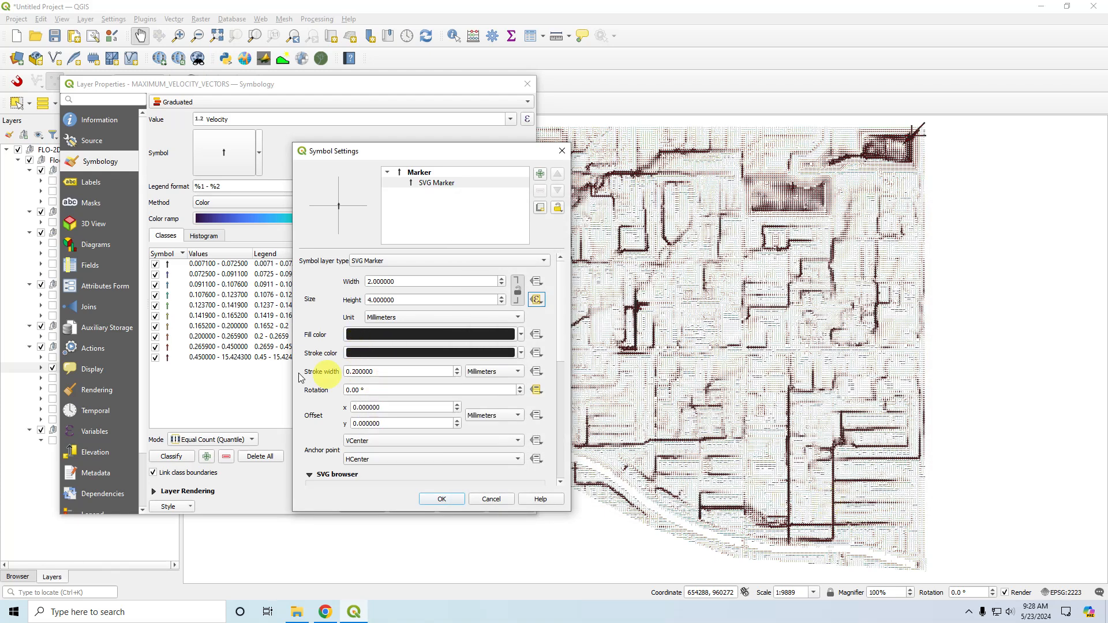
Set the SVG marker's stroke width to 0 and apply the symbology to the velocity vectors layer.
drag(374, 371, 344, 372)
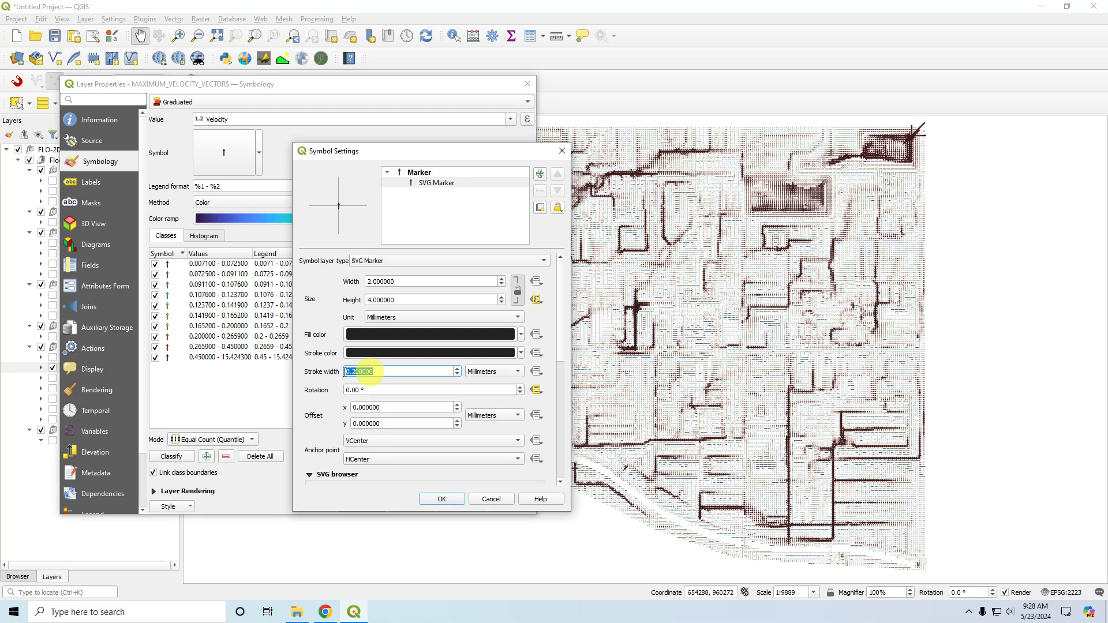
text(0)
click(315, 369)
click(443, 499)
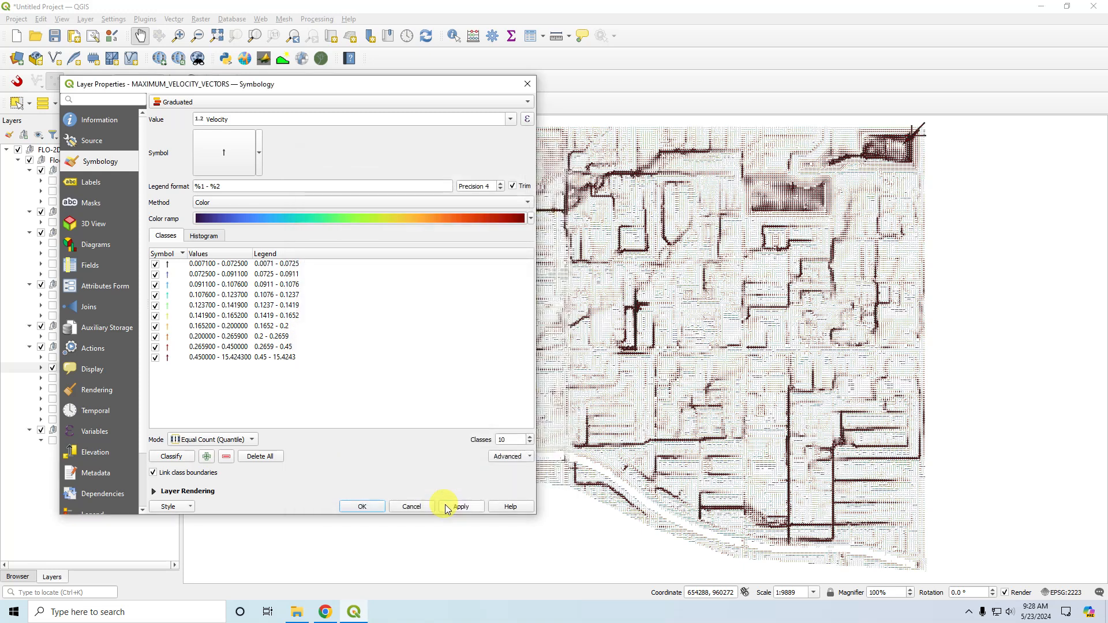
click(461, 506)
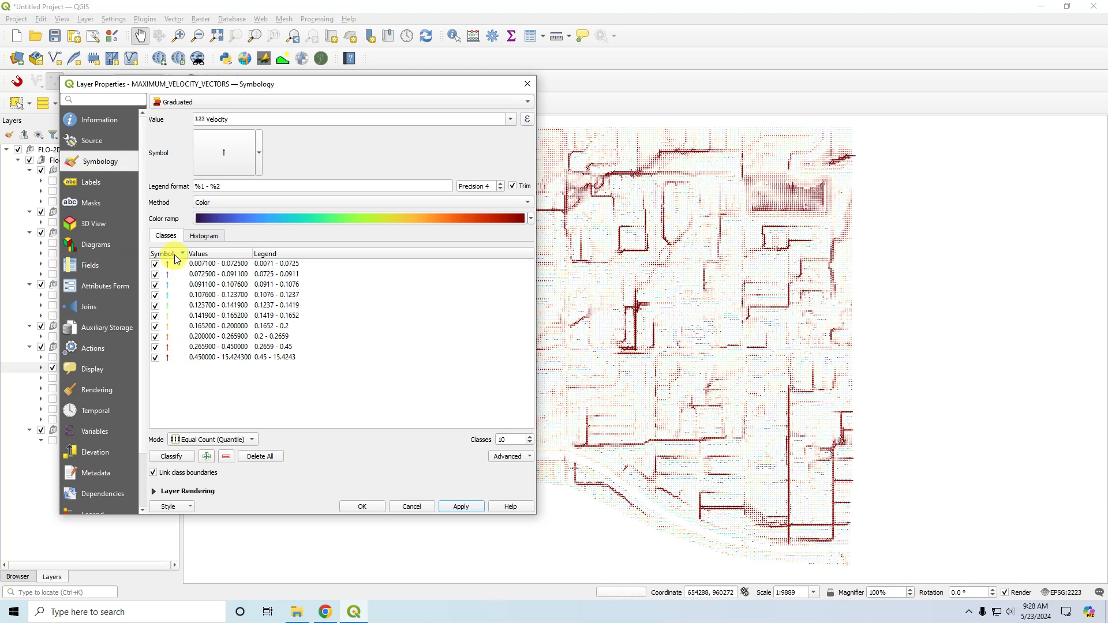
click(367, 505)
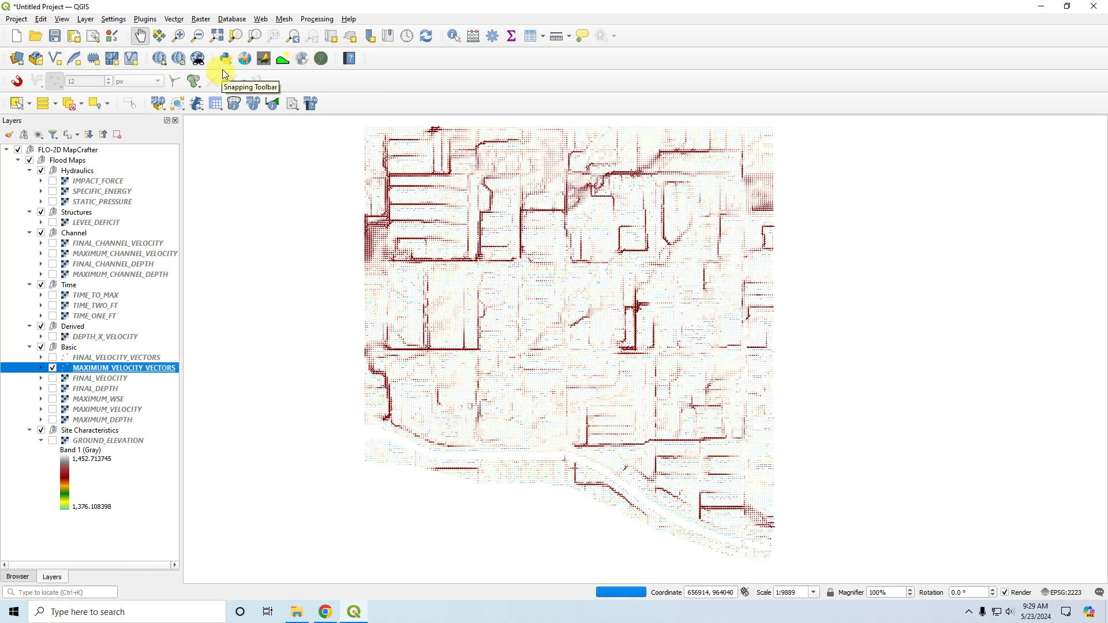
Add the Google Satellite basemap to the project.
click(161, 60)
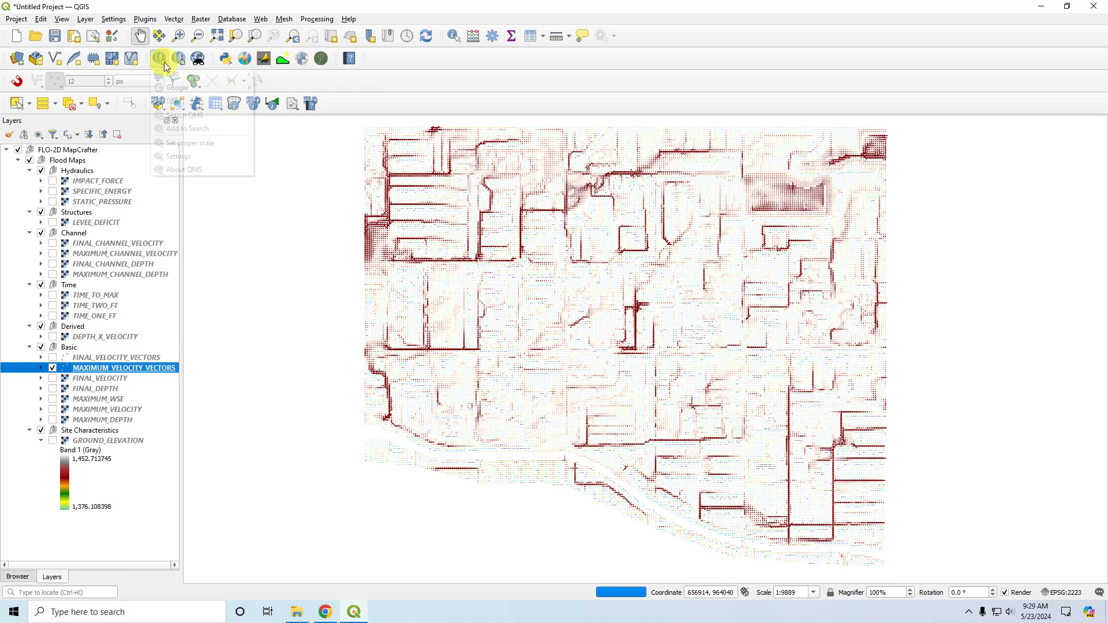
mouse_move(171, 87)
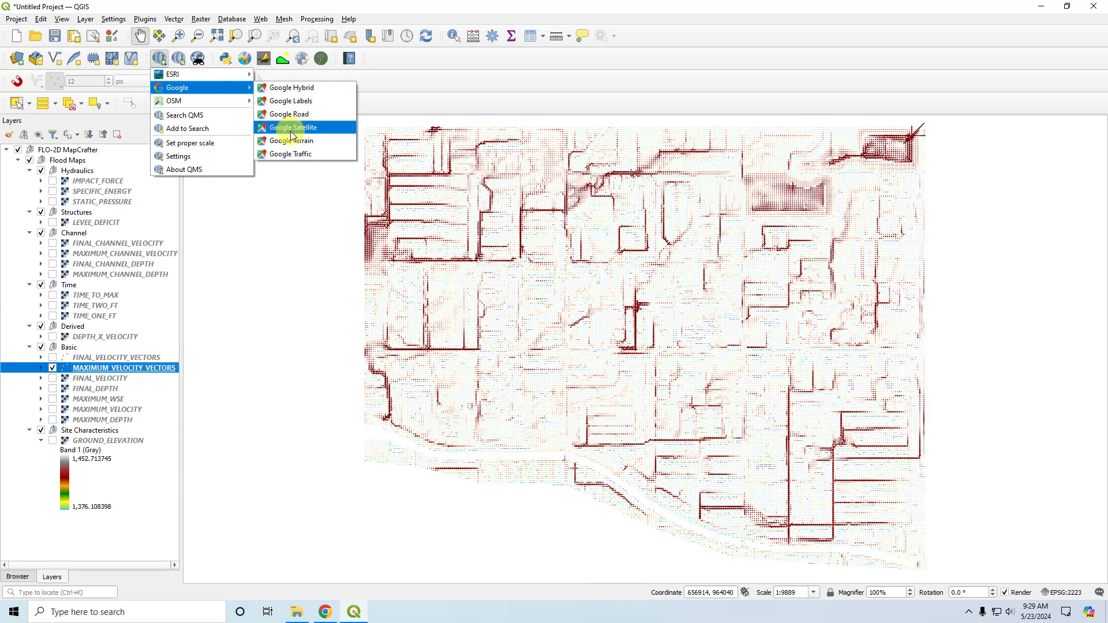
click(290, 129)
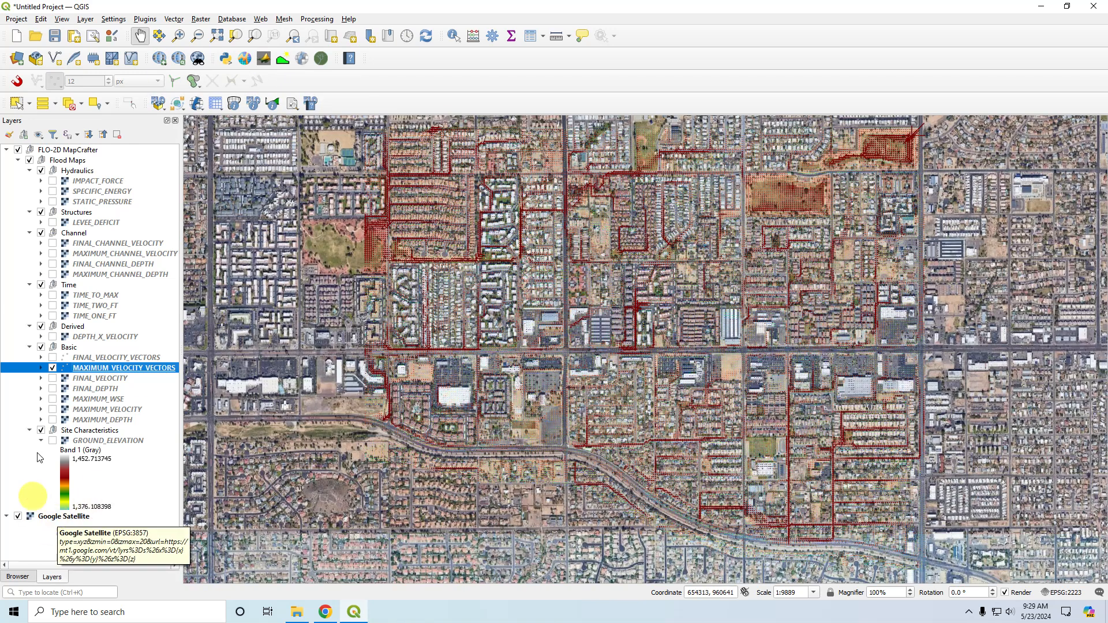
Hide MAXIMUM_VELOCITY_VECTORS and display GROUND_ELEVATION together with MAXIMUM_WSE.
click(53, 367)
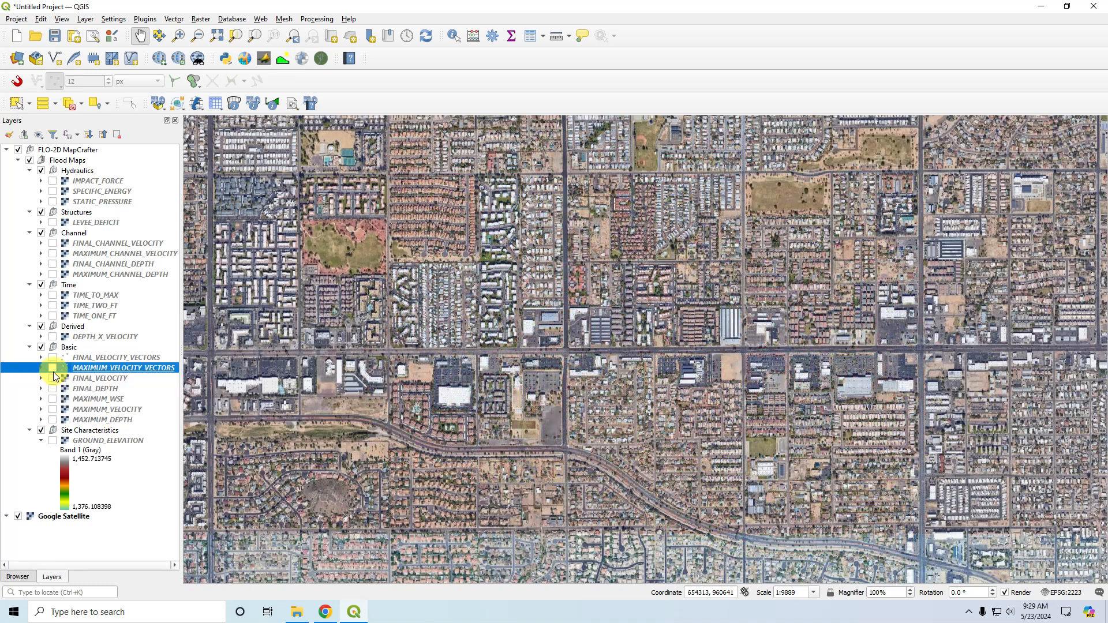
click(52, 440)
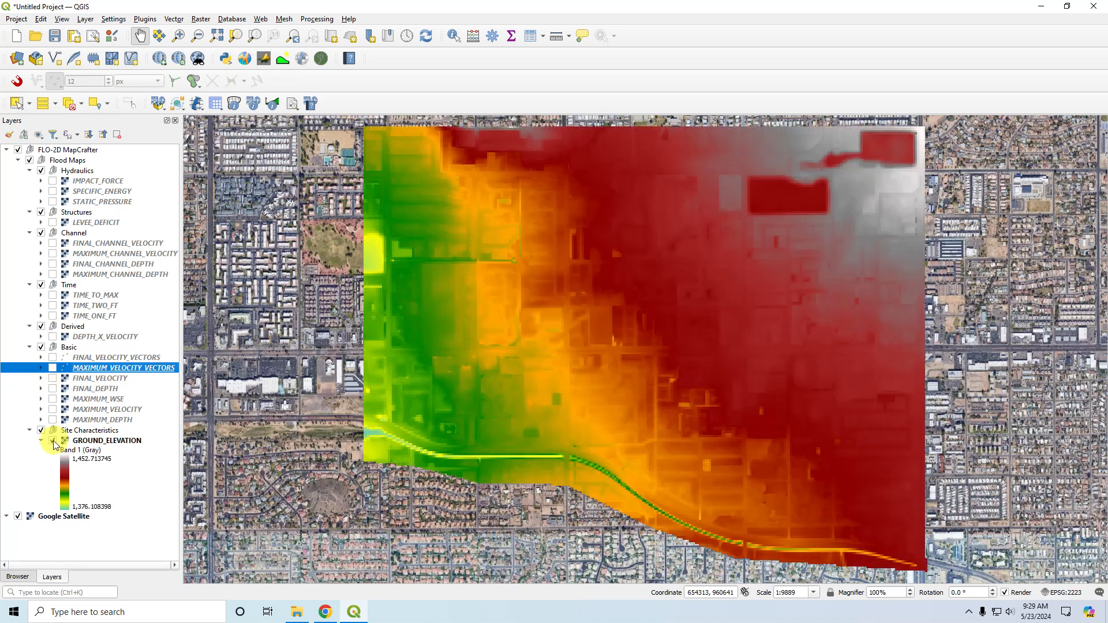
click(53, 398)
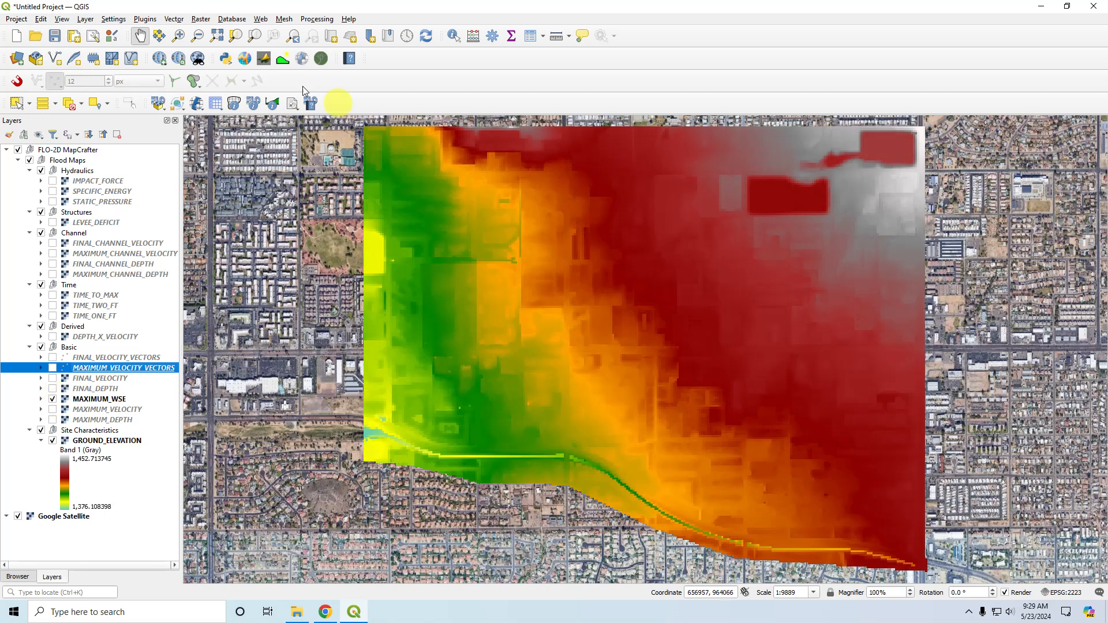
Open the Profile Tool, enlarge its panel, and add GROUND_ELEVATION and MAXIMUM_WSE as profile layers.
click(282, 62)
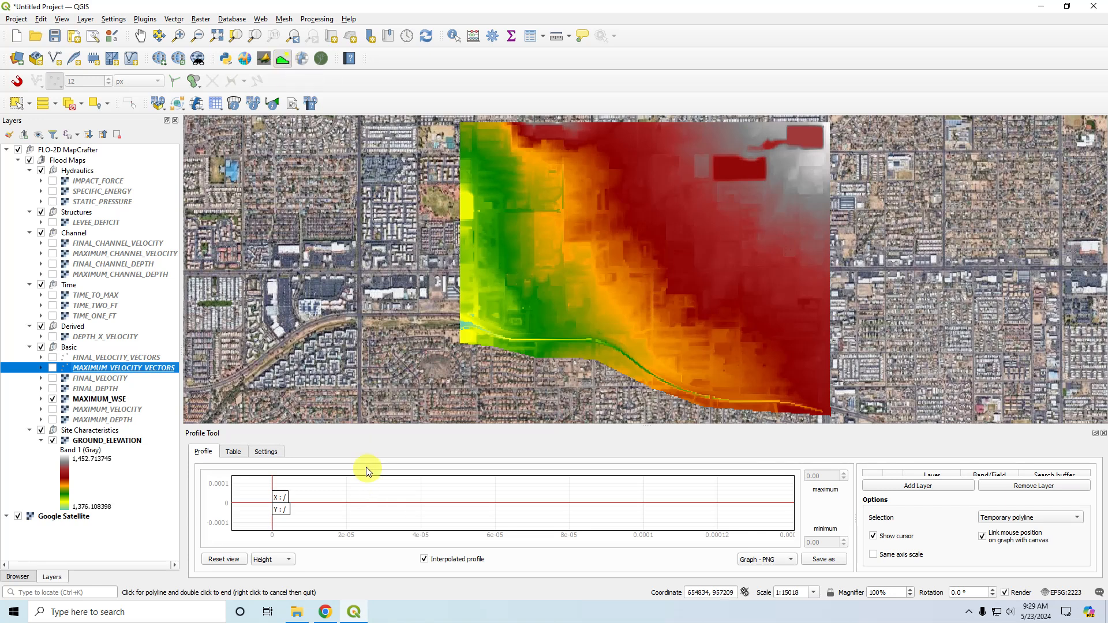
click(102, 443)
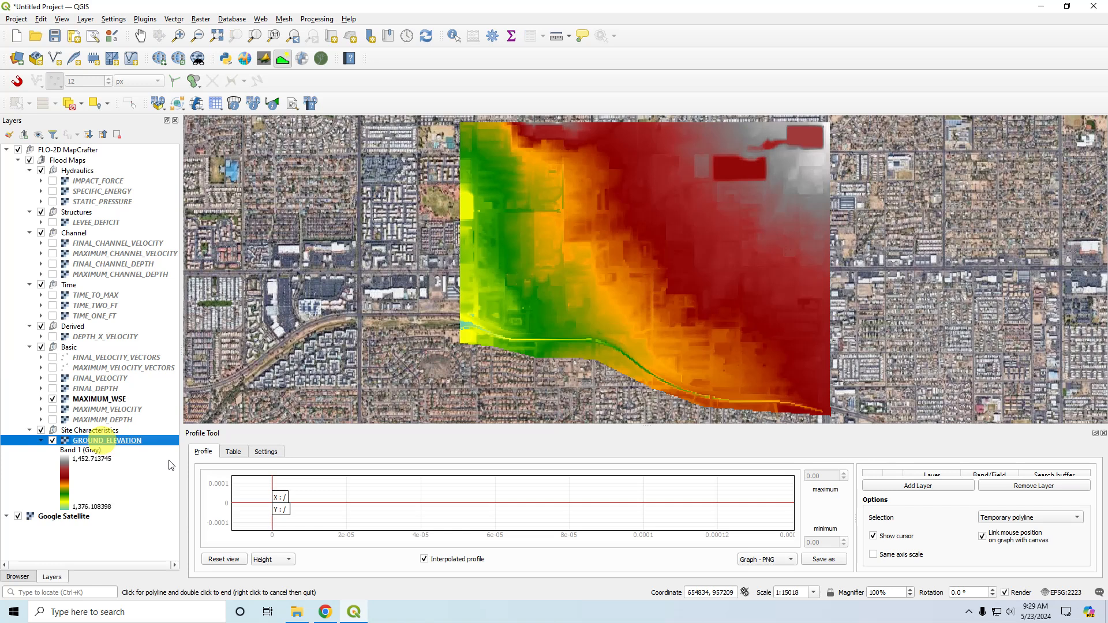
click(888, 486)
drag(781, 427, 739, 376)
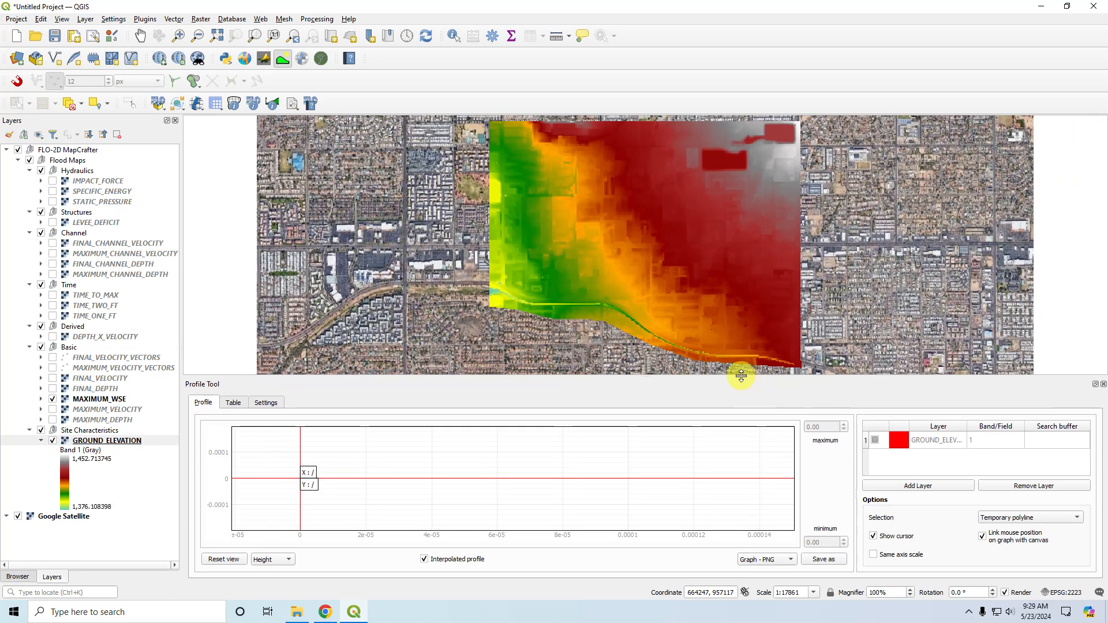
click(89, 399)
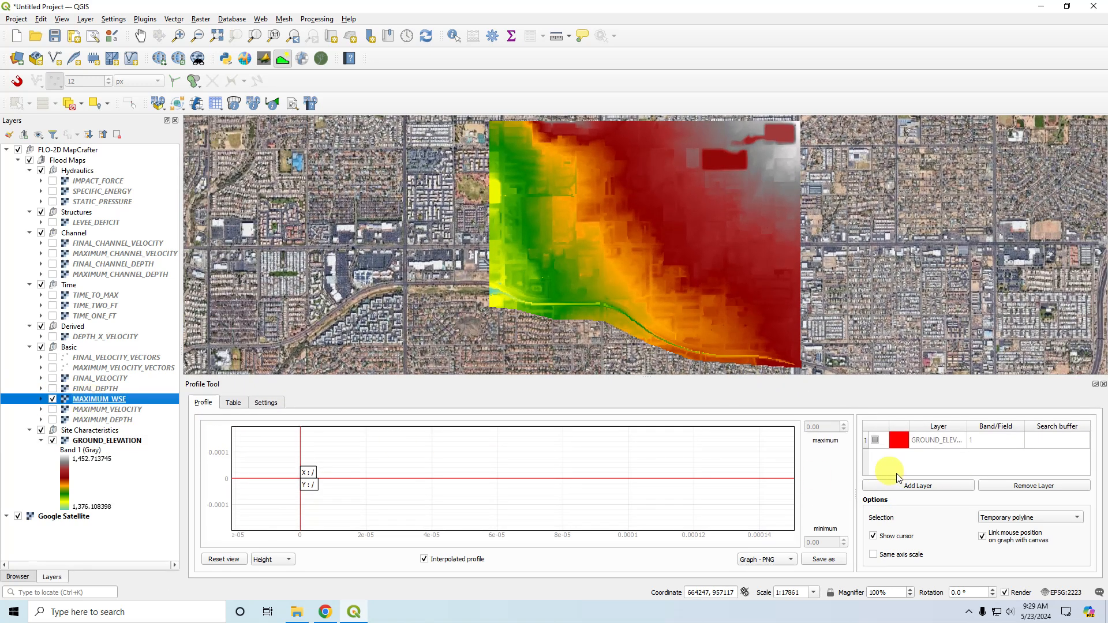
click(910, 487)
Try to make the GROUND_ELEVATION profile line black by picking a color from the screen.
click(898, 443)
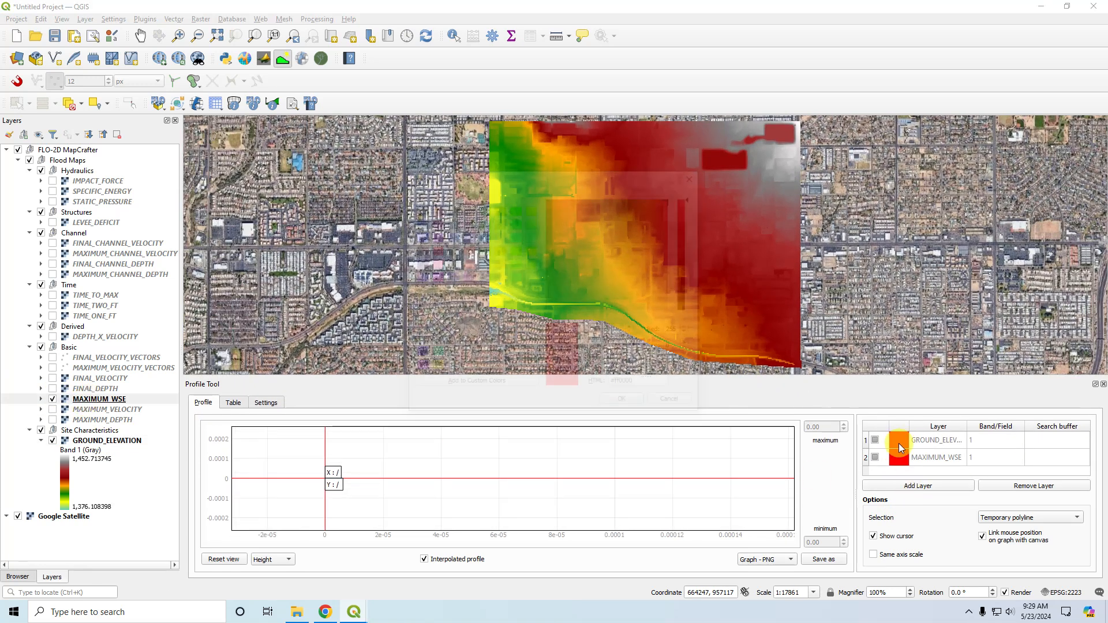
click(417, 208)
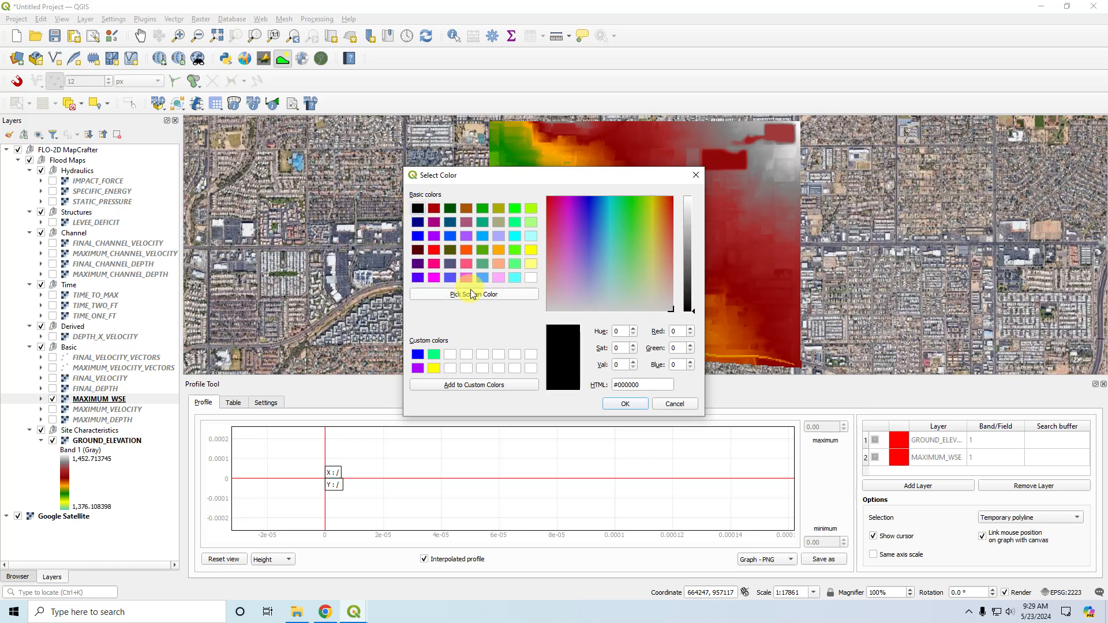
click(472, 295)
click(417, 209)
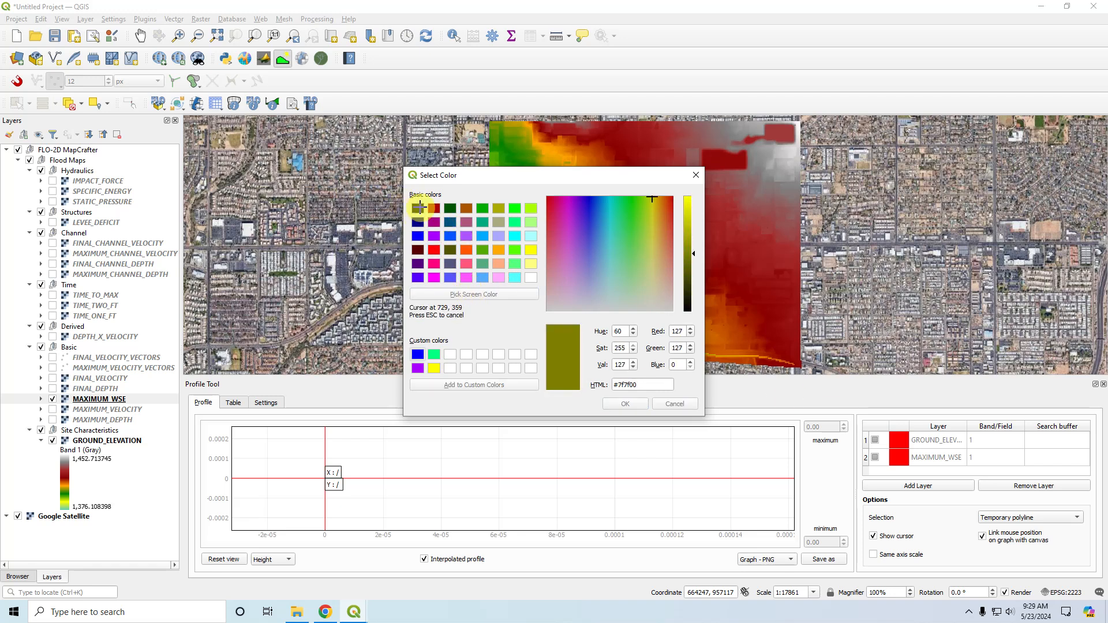
click(635, 403)
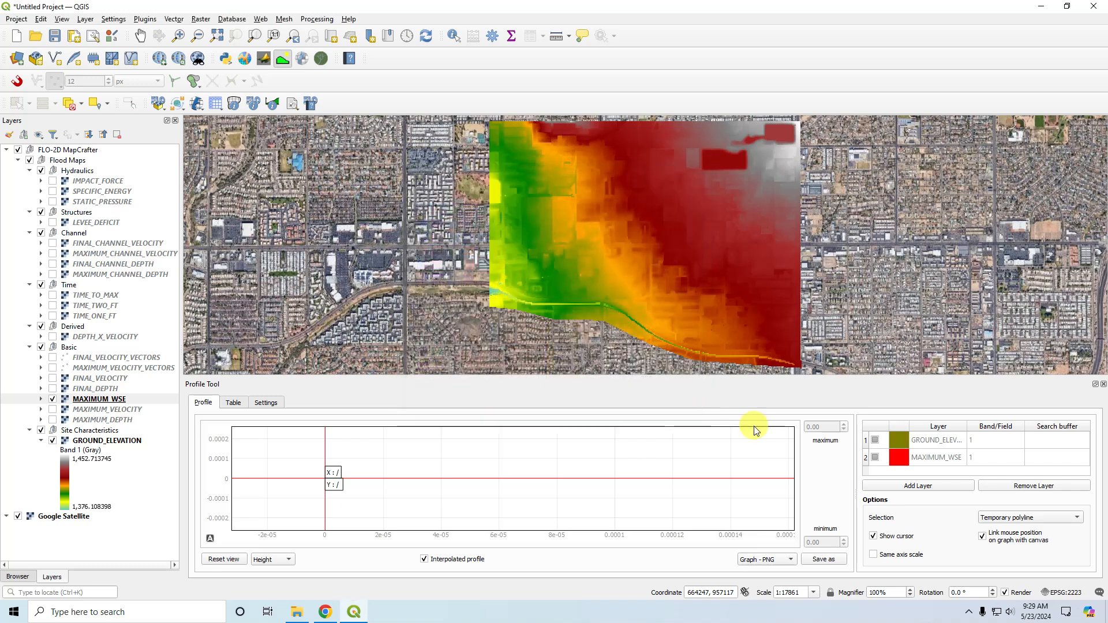
Set the GROUND_ELEVATION profile line color to black.
click(902, 442)
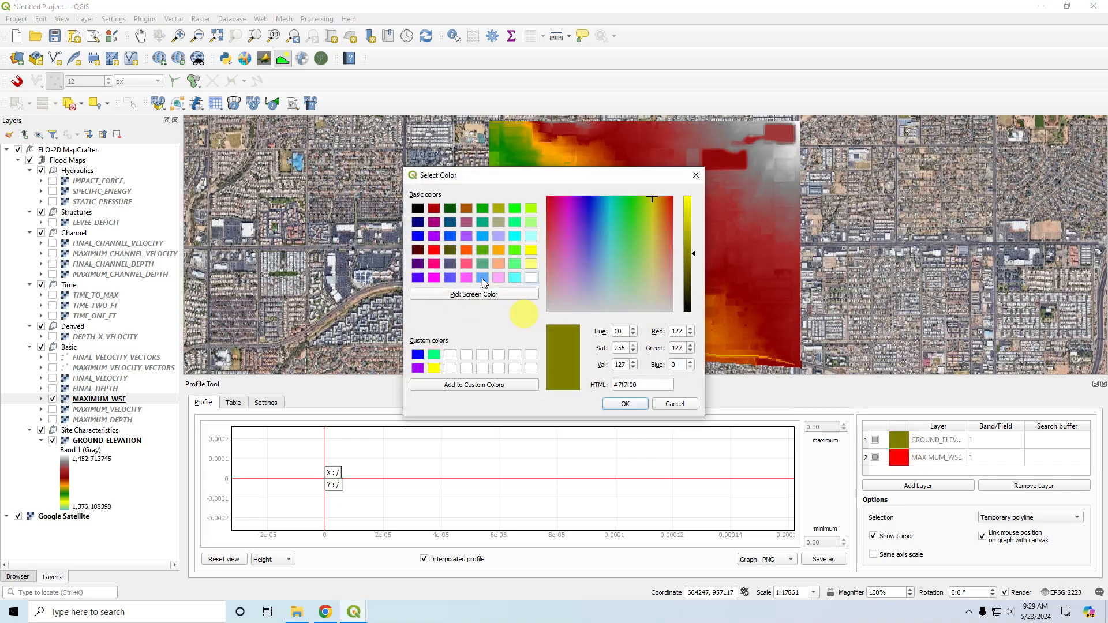
click(414, 208)
click(624, 403)
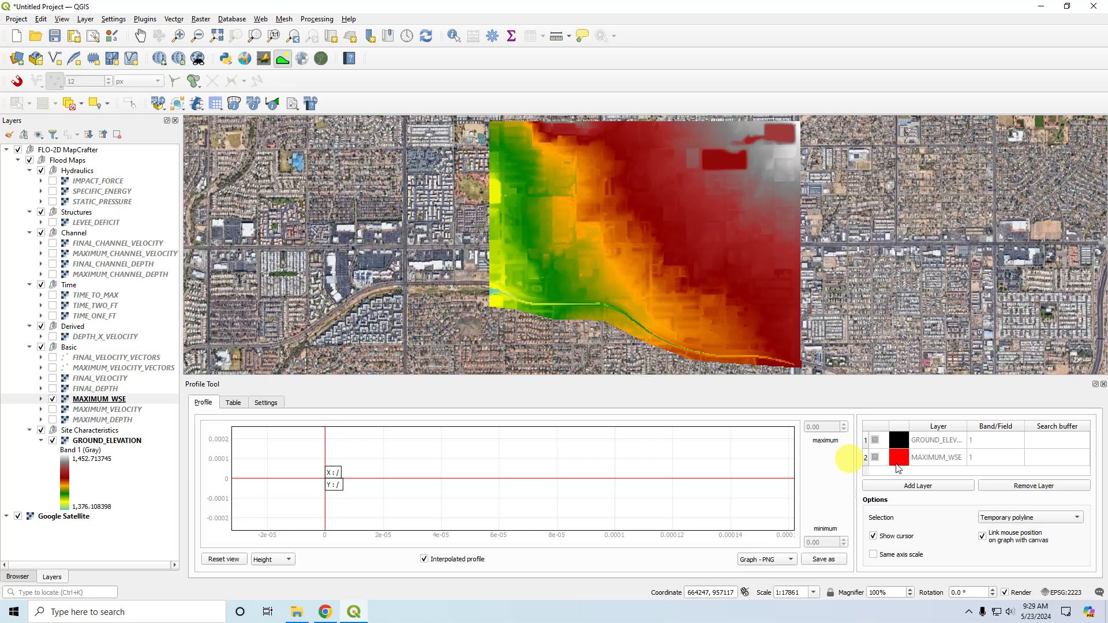
Set the MAXIMUM_WSE profile line color to purple (#aa00ff).
click(902, 457)
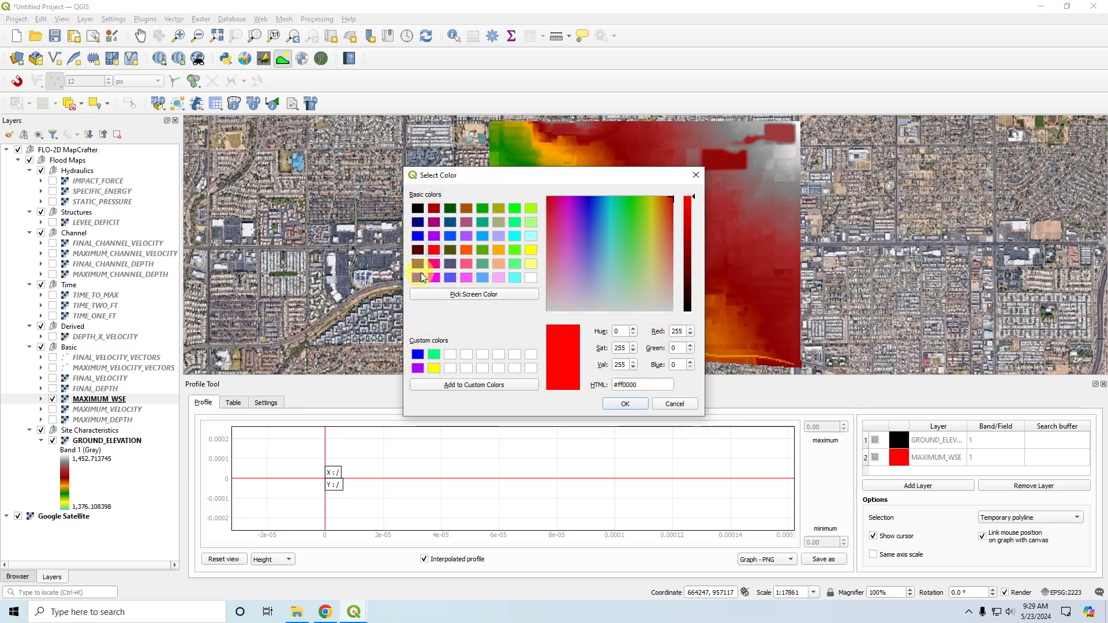
click(417, 367)
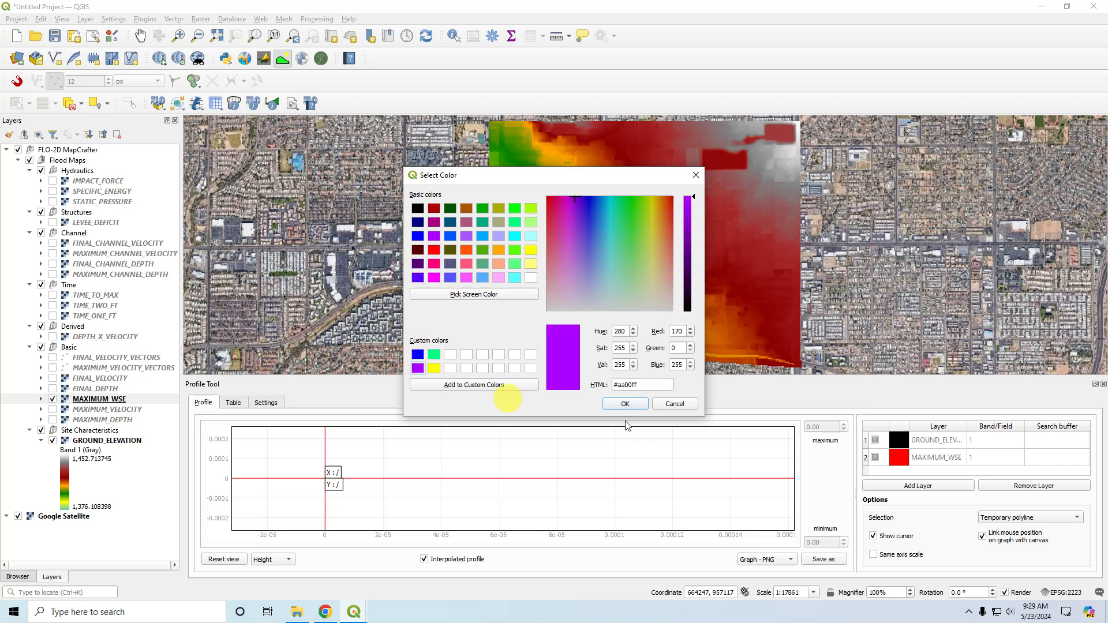
click(625, 404)
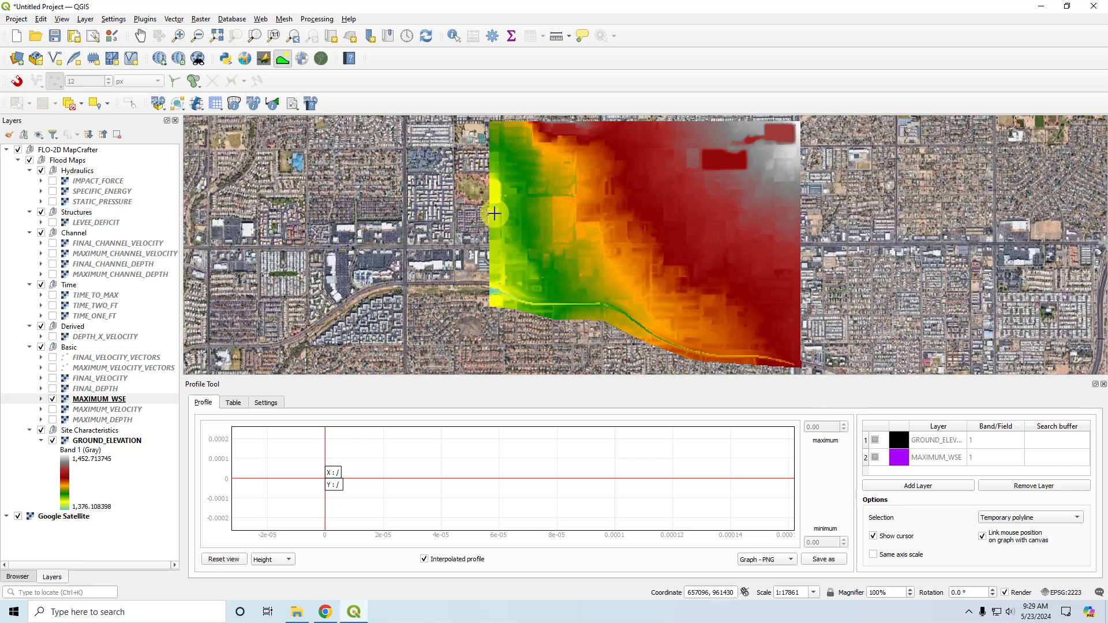
Draw a north-south profile line about 1,365 ft long near the flood map's western edge and review its value table and graph.
click(495, 162)
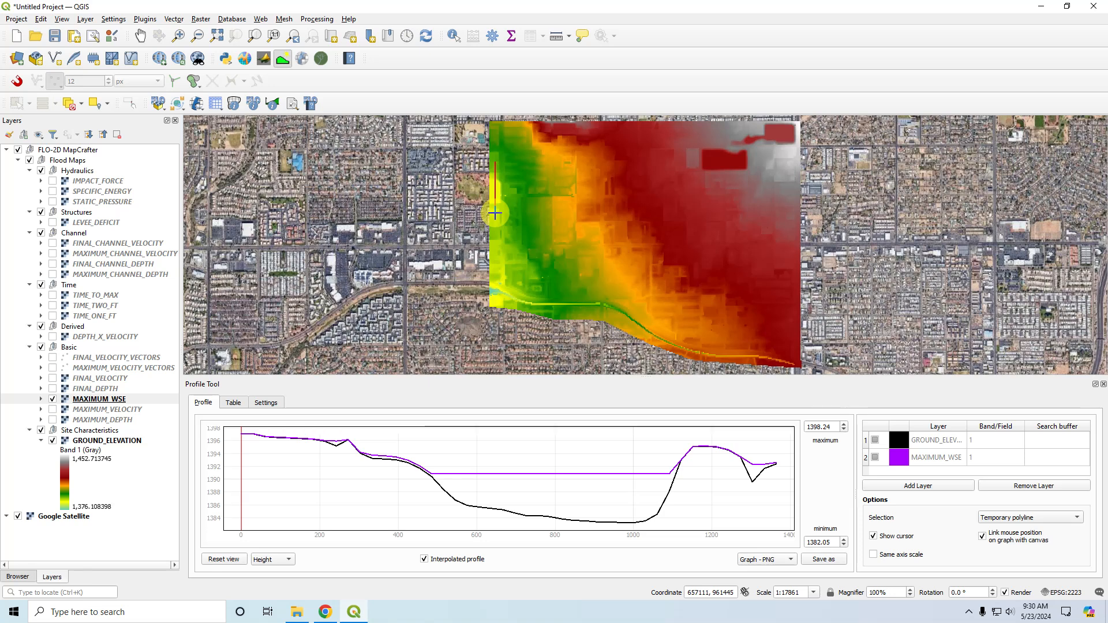
click(494, 213)
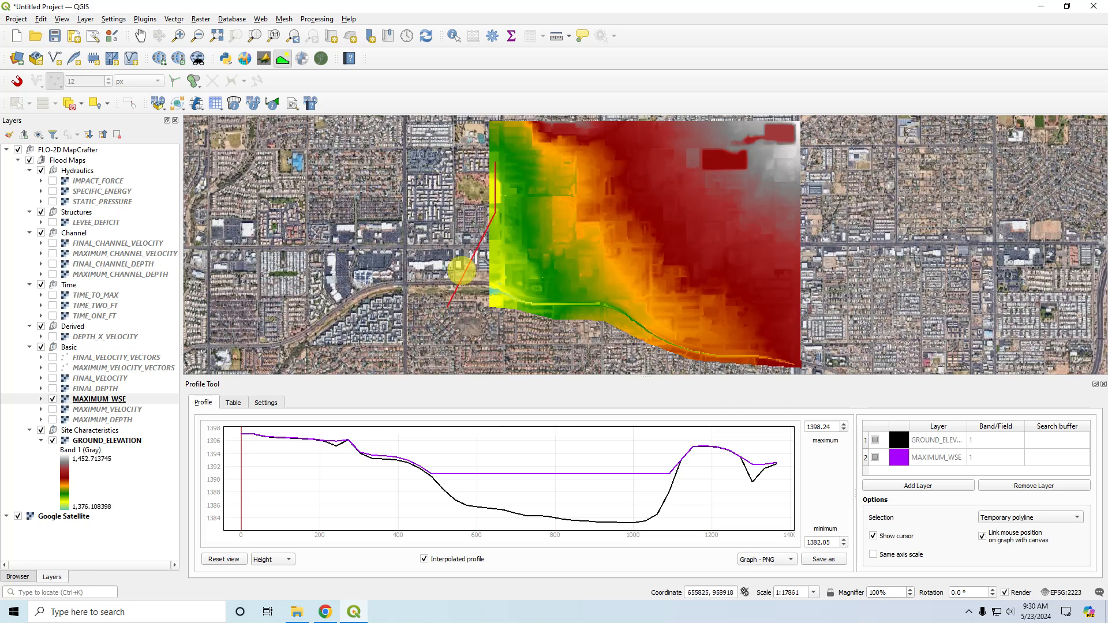
click(233, 406)
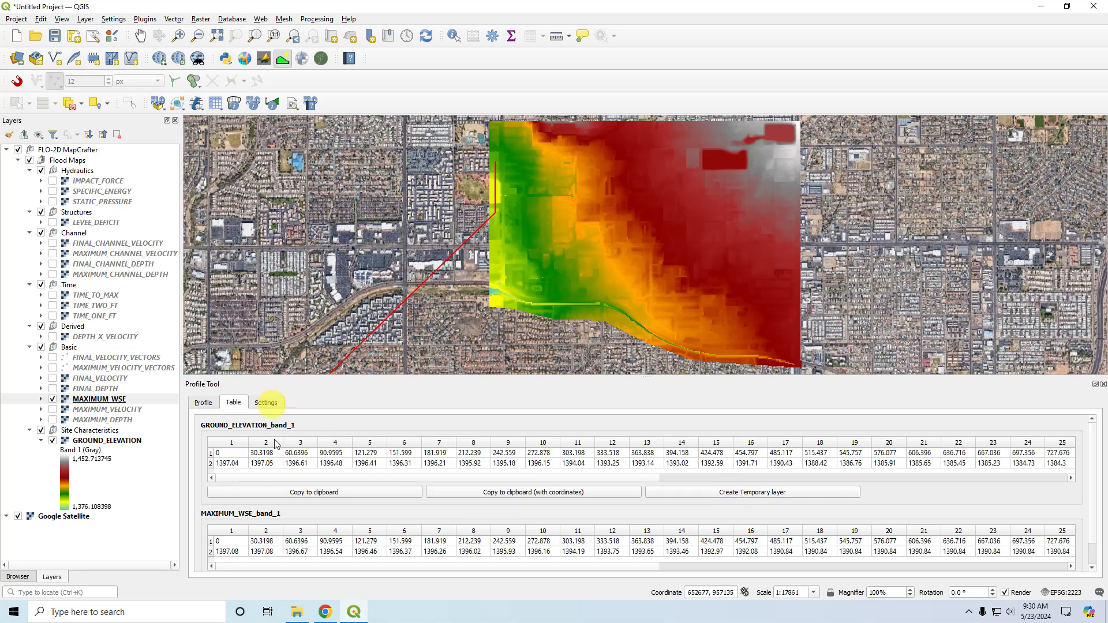
click(207, 408)
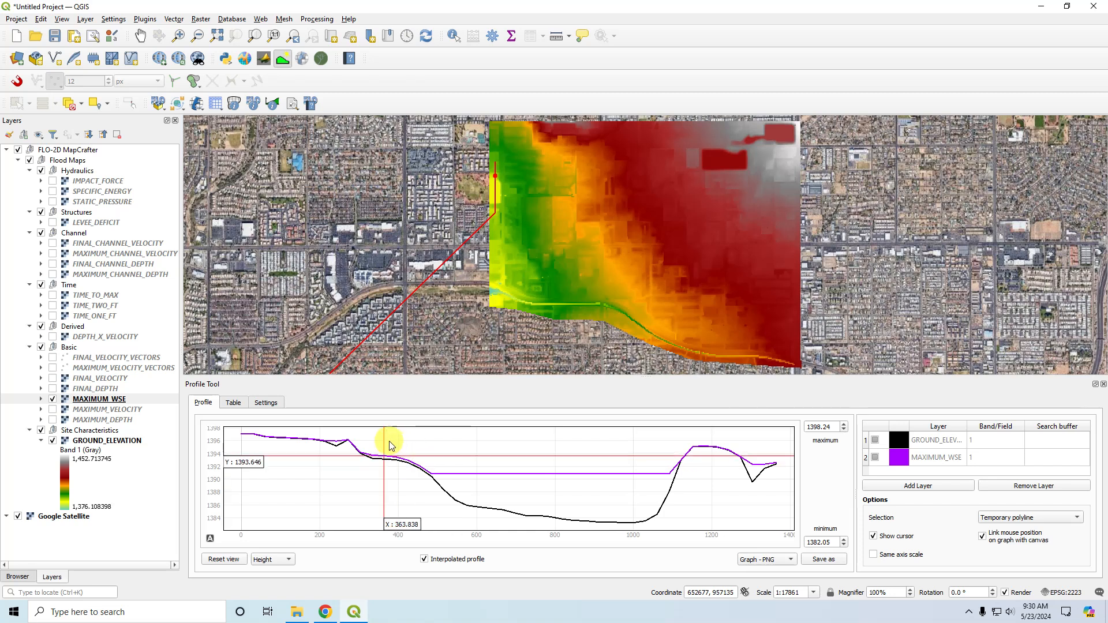
right_click(418, 311)
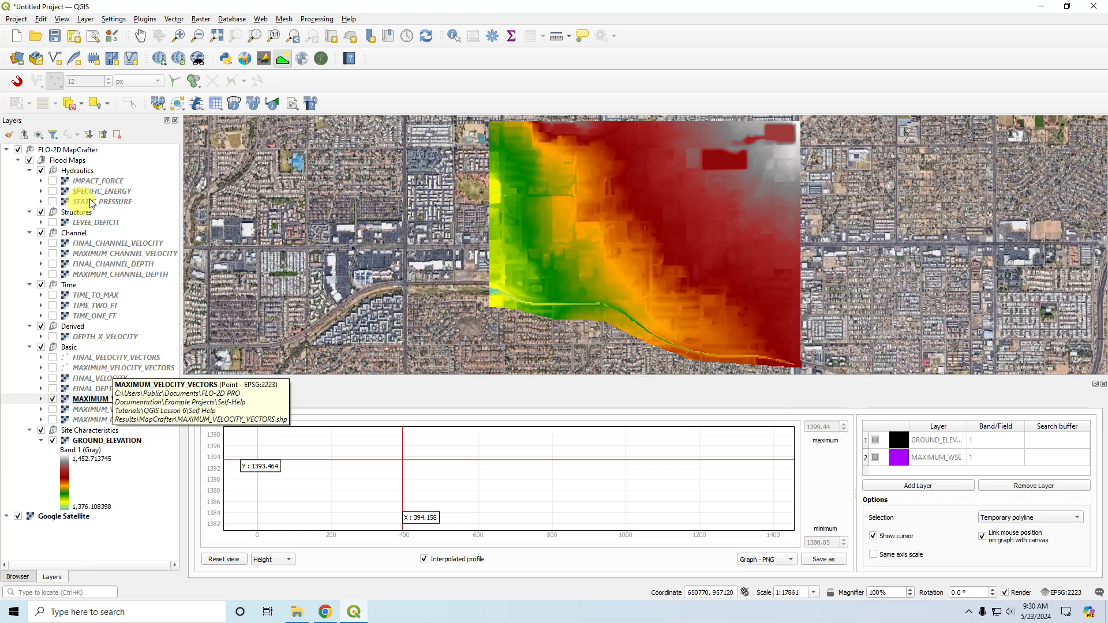
Hide GROUND_ELEVATION and MAXIMUM_WSE, and preview the TIME_TO_MAX, TIME_TWO_FT and TIME_ONE_FT layers one at a time.
click(53, 440)
click(52, 399)
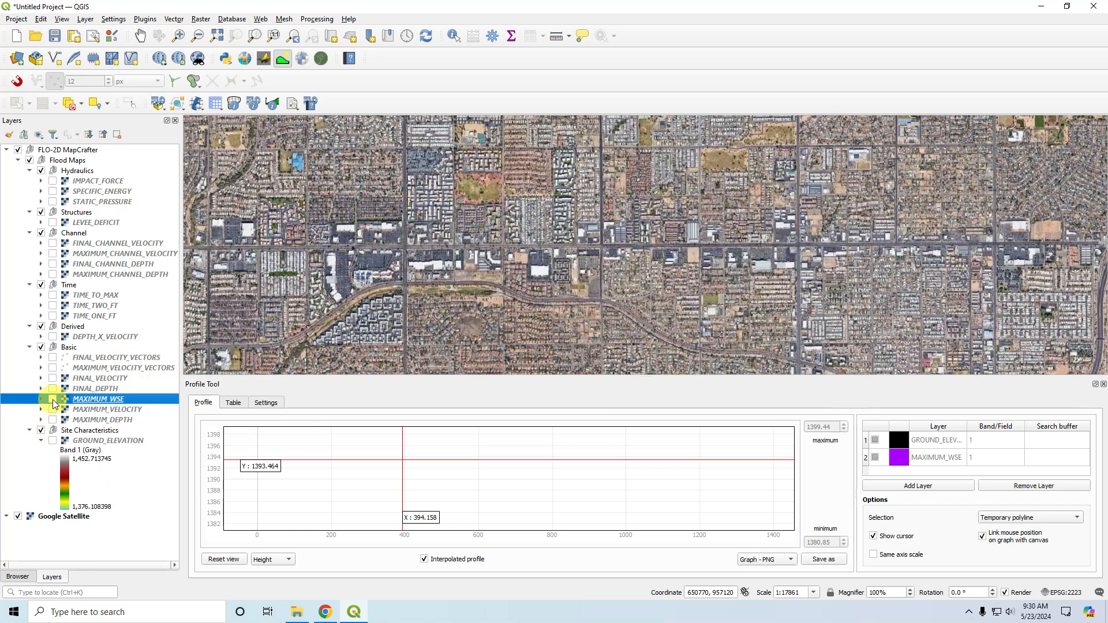
click(53, 295)
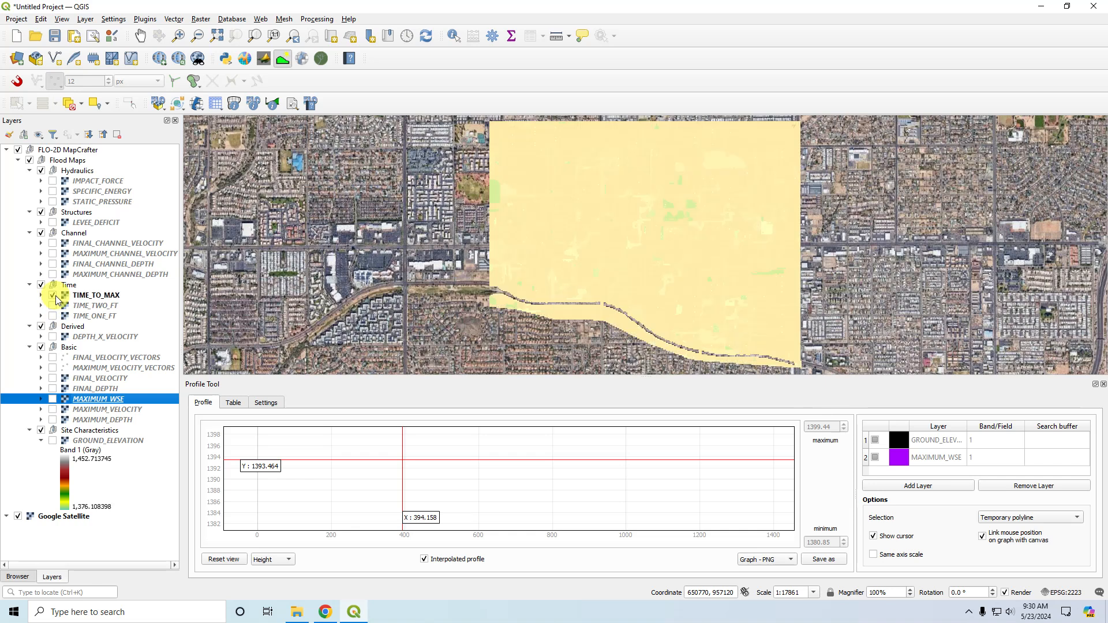
click(53, 295)
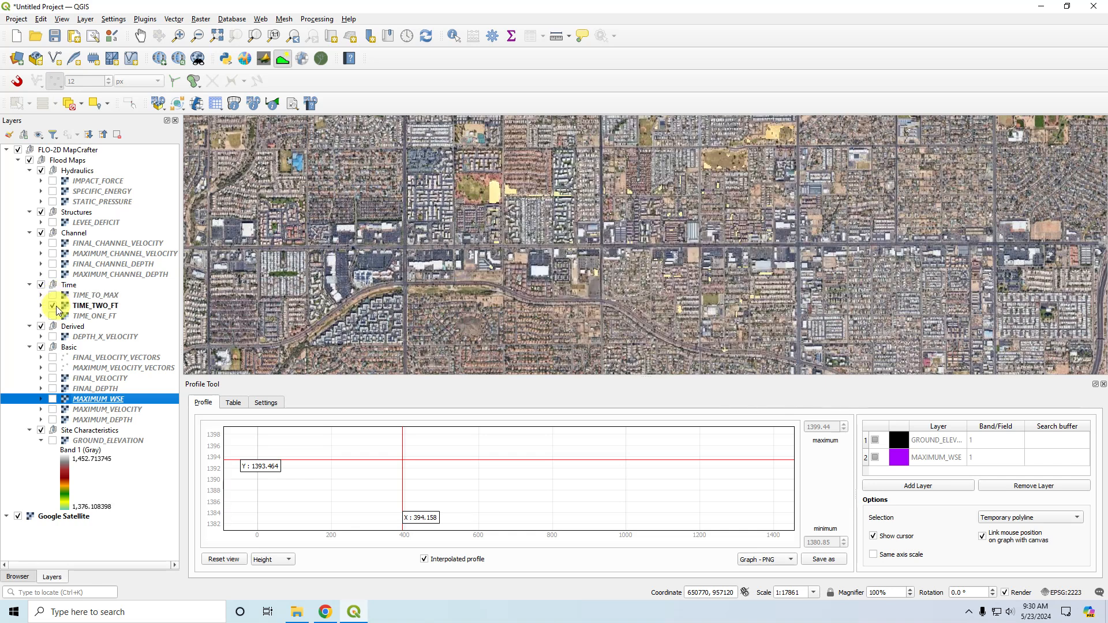
click(53, 316)
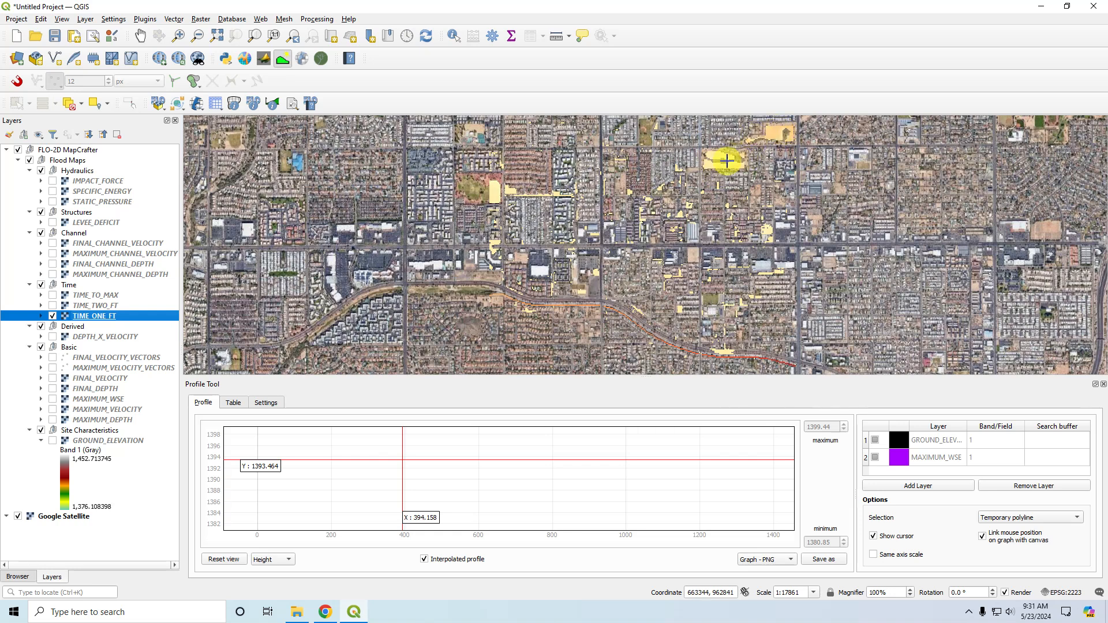
click(53, 316)
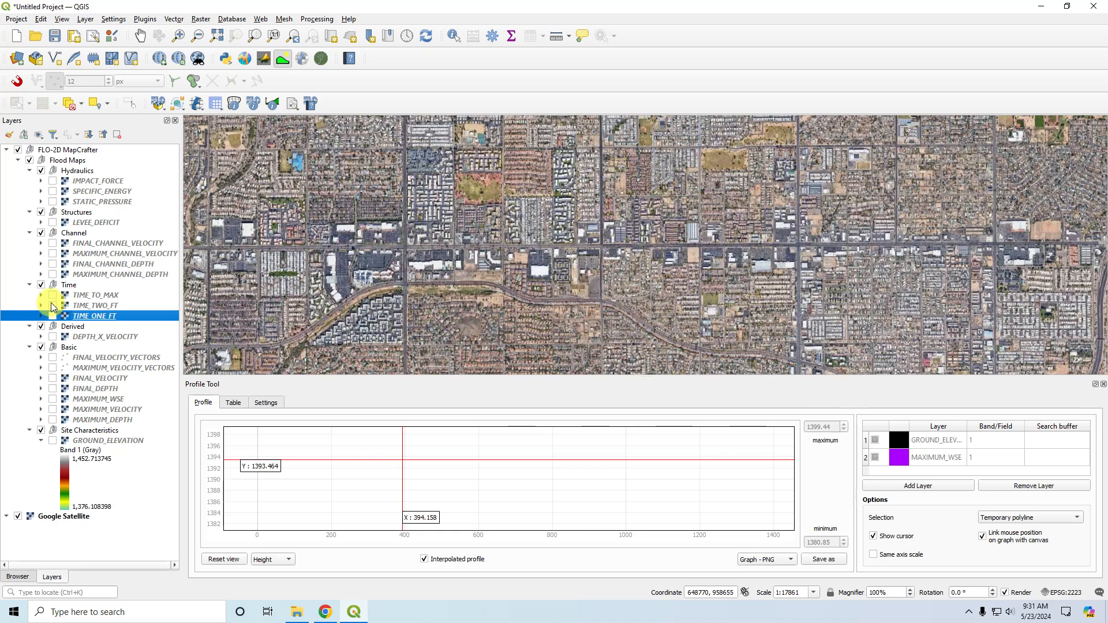
Check TIME_TWO_FT once more, then display only TIME_TO_MAX with its legend expanded.
click(51, 304)
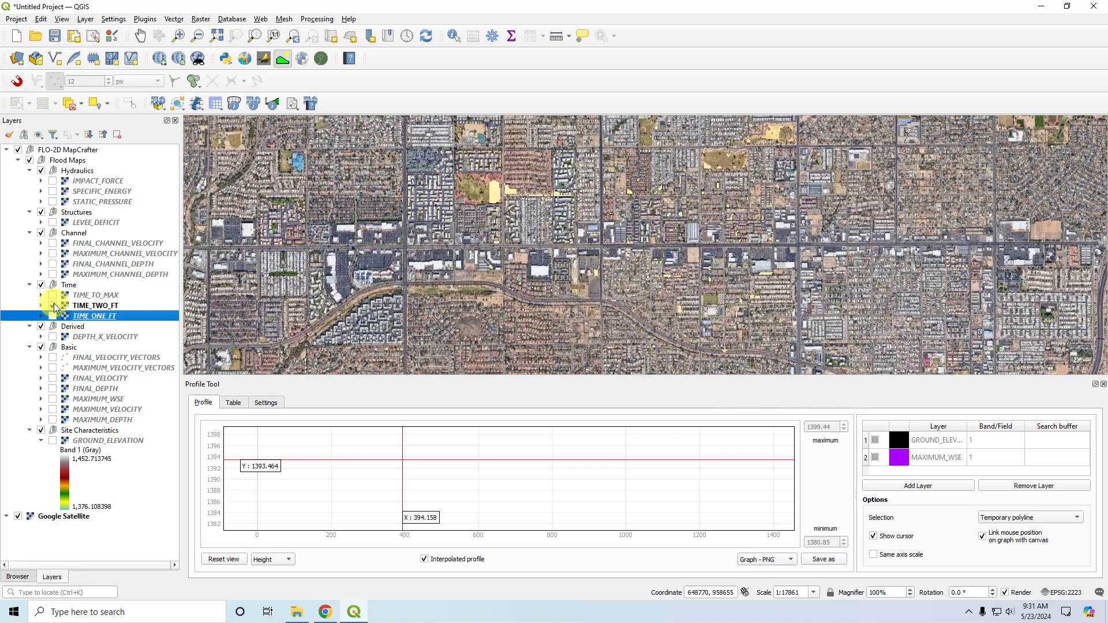
click(53, 305)
click(52, 295)
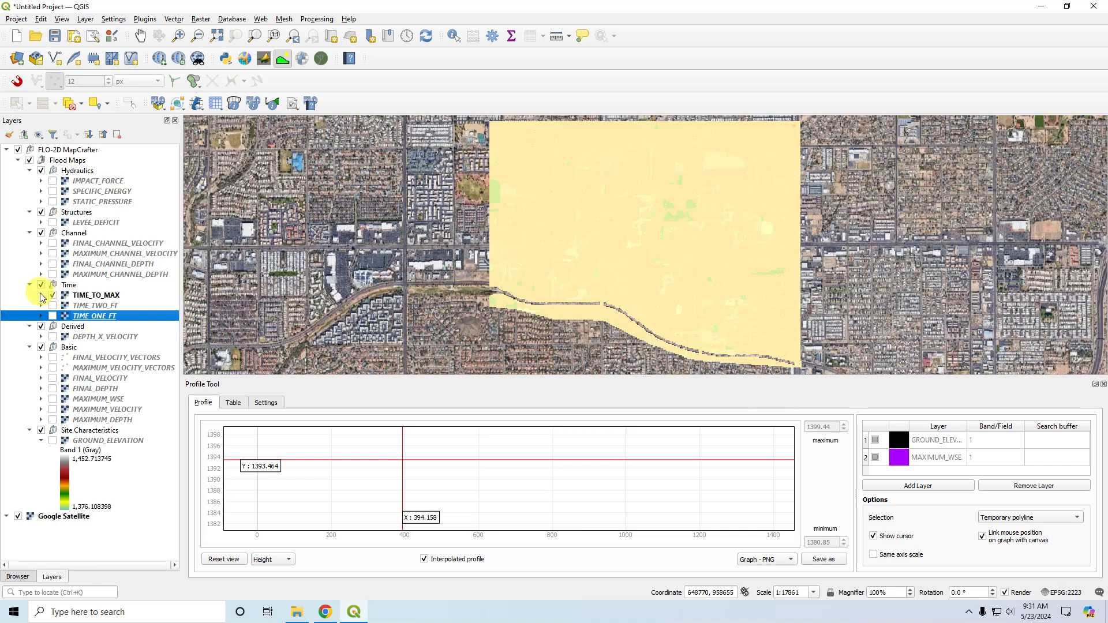
click(41, 296)
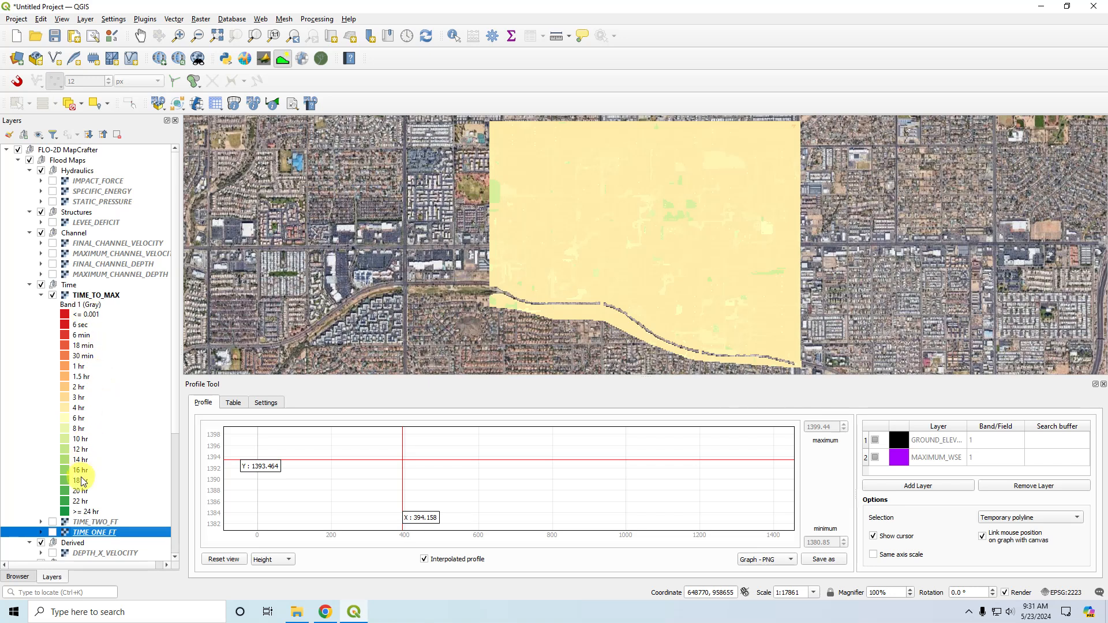
Open the TIME_TO_MAX symbology and examine its color classes, values and time labels.
double_click(97, 296)
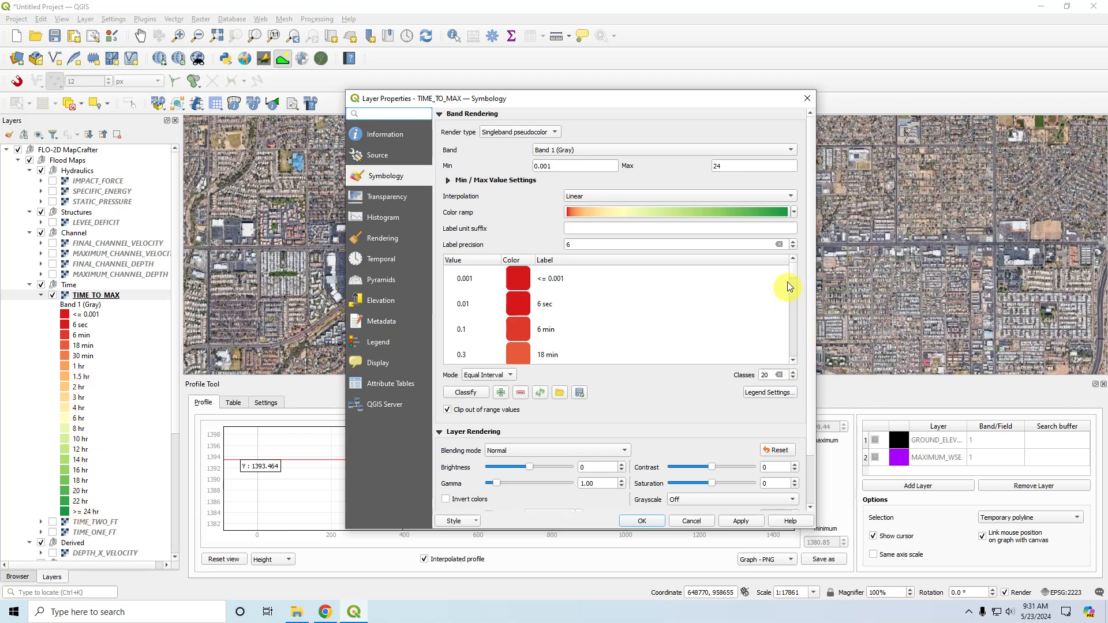
click(793, 362)
click(793, 361)
click(793, 362)
click(793, 362)
click(794, 361)
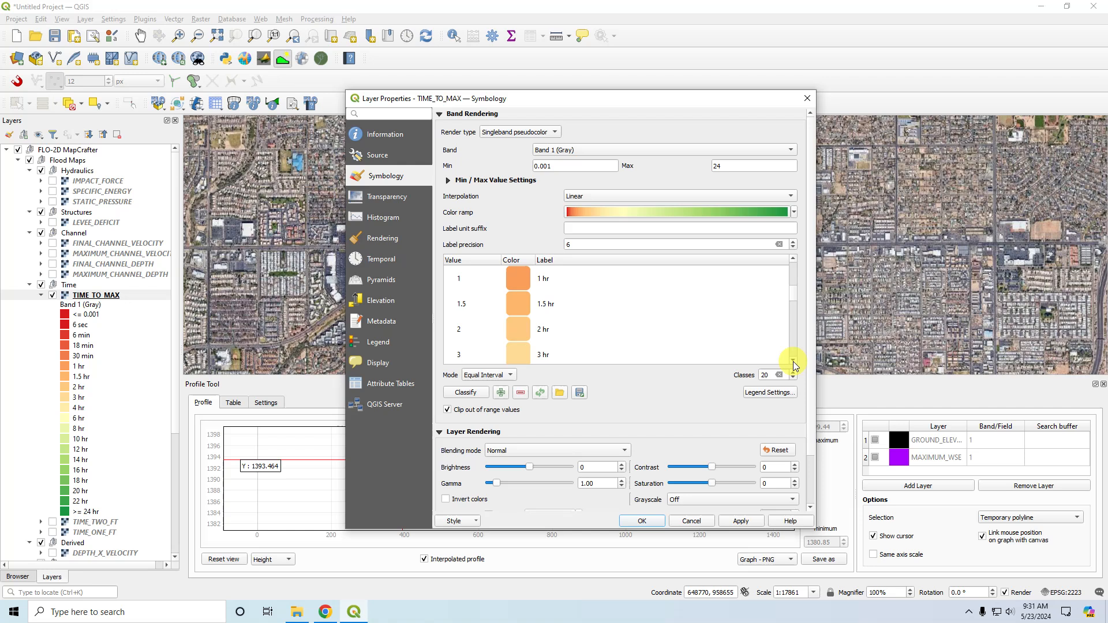
click(793, 362)
click(794, 362)
click(793, 361)
click(793, 362)
click(793, 362)
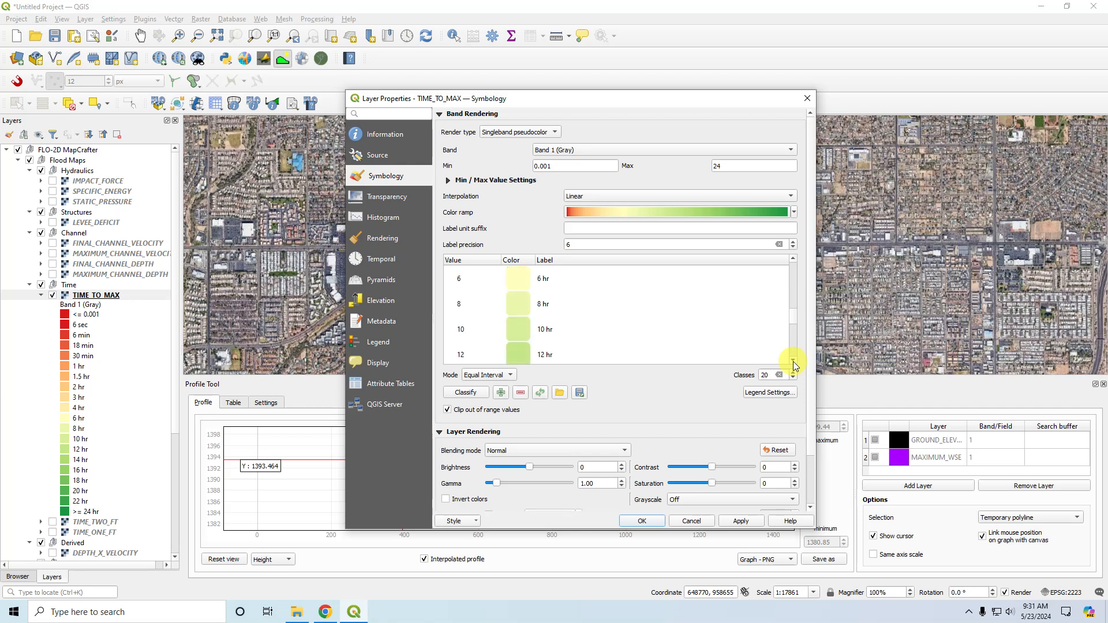
click(794, 362)
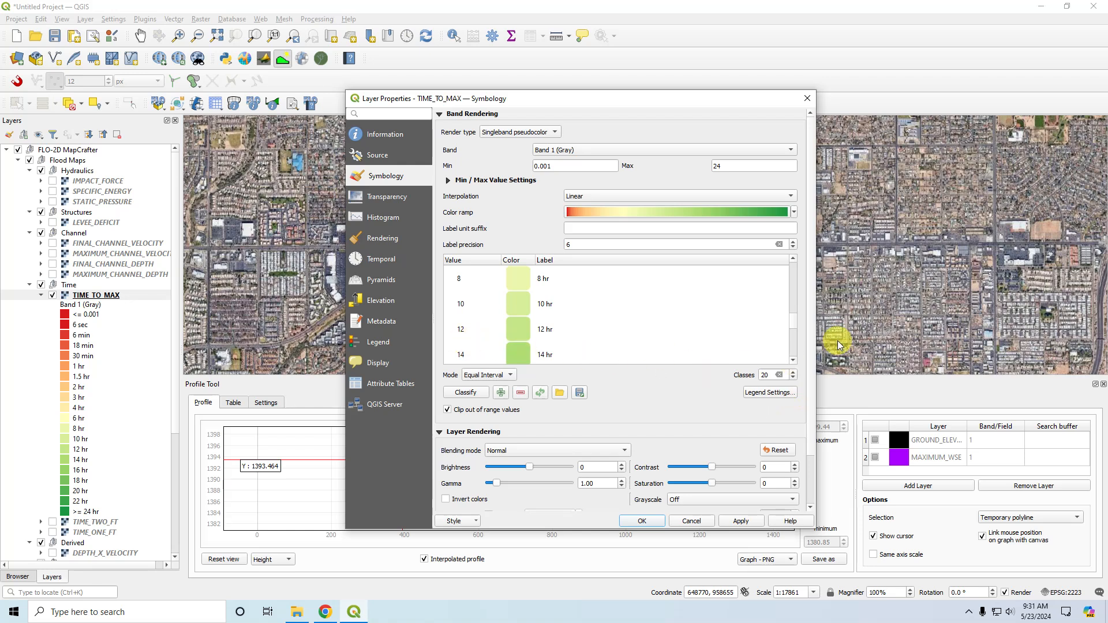
click(793, 362)
click(794, 362)
click(793, 362)
click(793, 361)
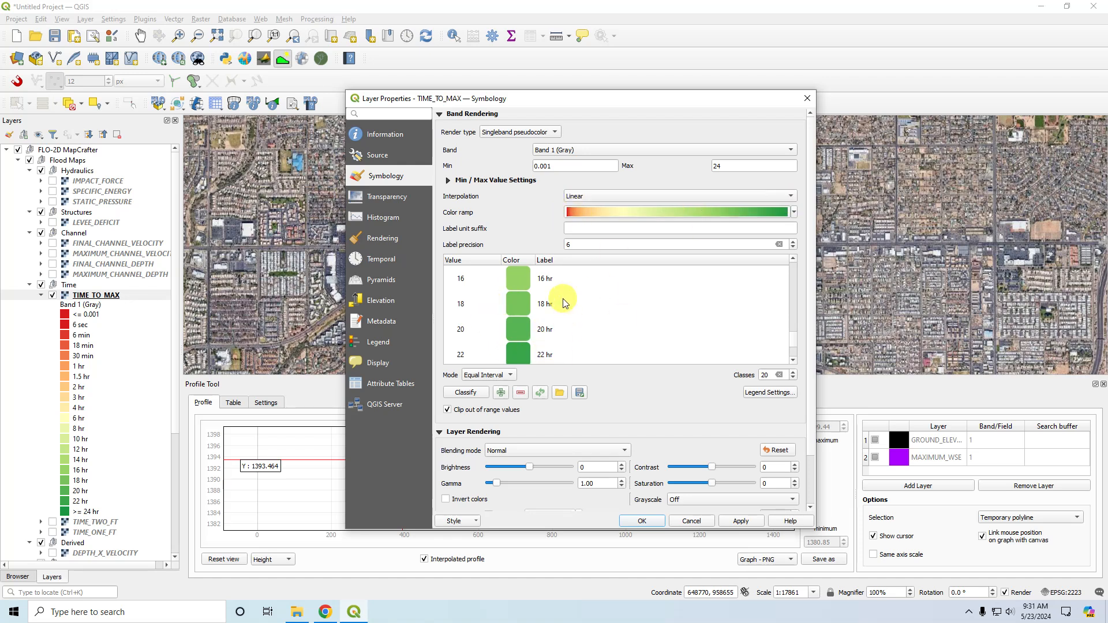
scroll(781, 294, up, 3)
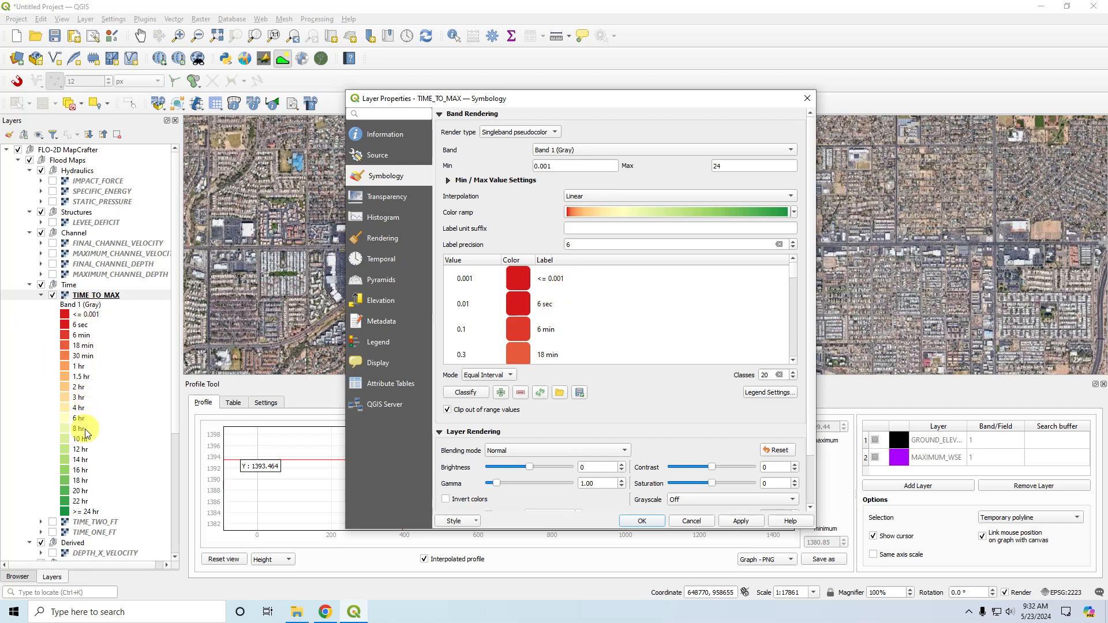
Export the TIME_TO_MAX color map as style levels.txt in the MapCrafter folder, replacing the existing file.
click(579, 393)
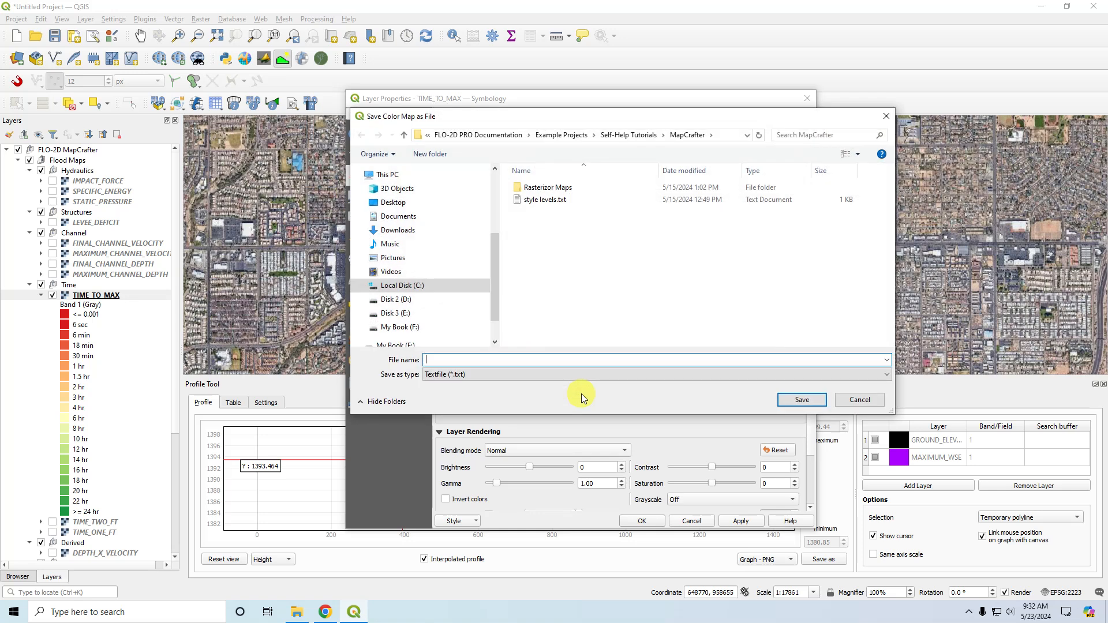
click(545, 203)
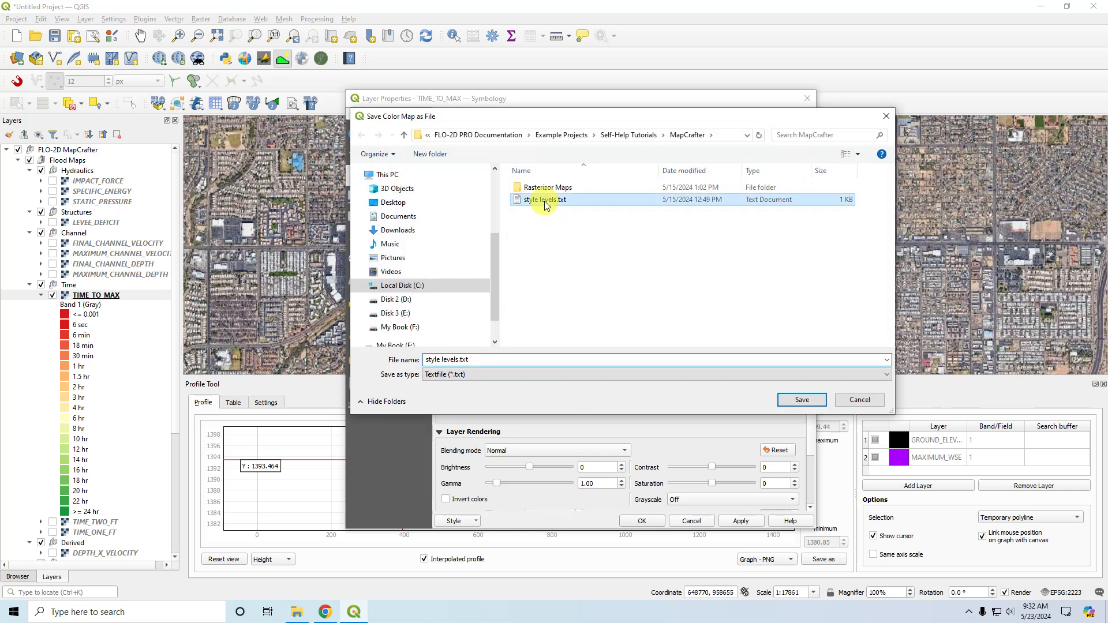
click(802, 400)
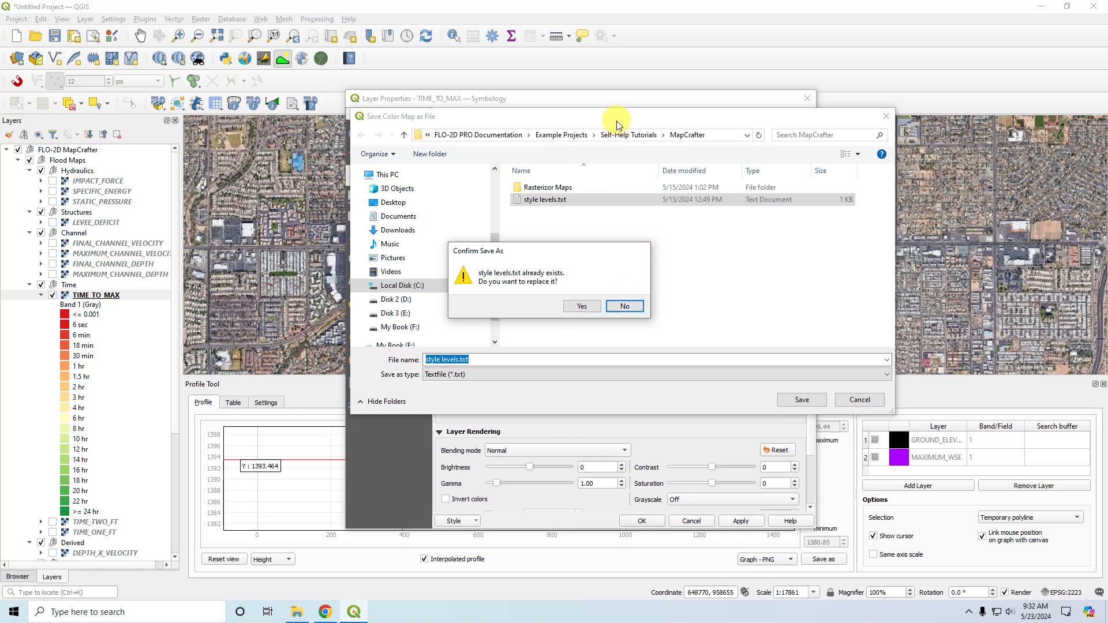
click(627, 307)
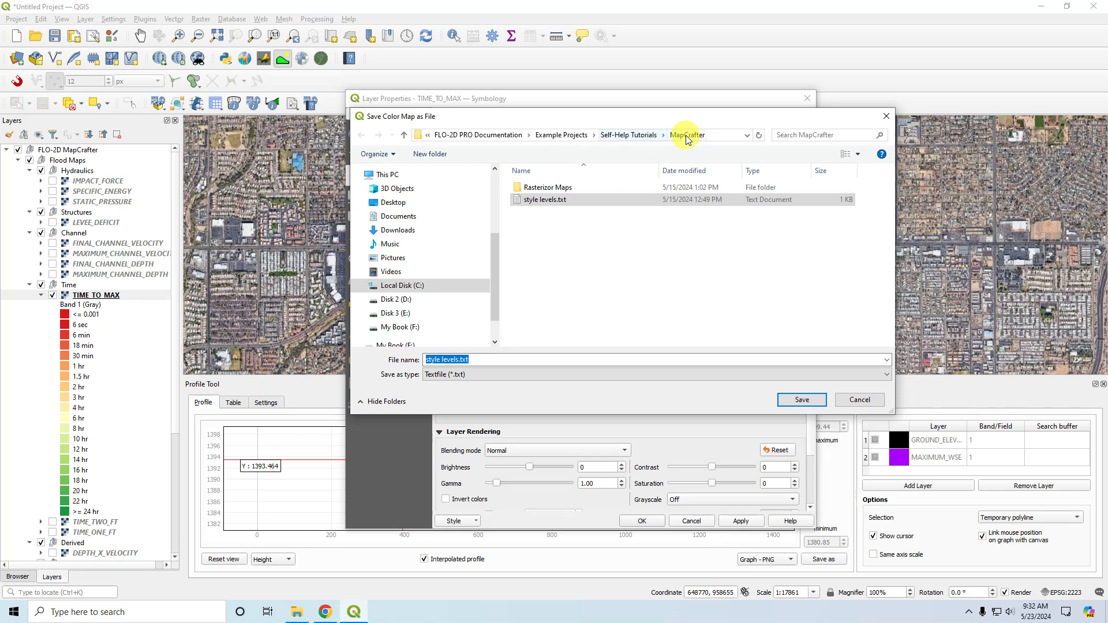
click(541, 200)
click(801, 399)
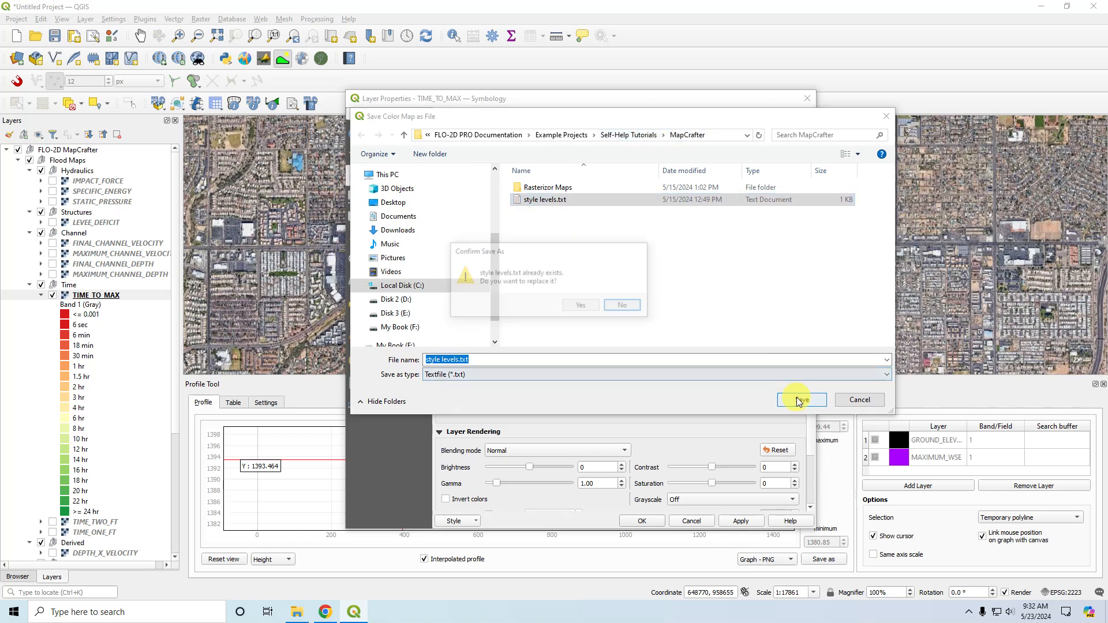
click(583, 305)
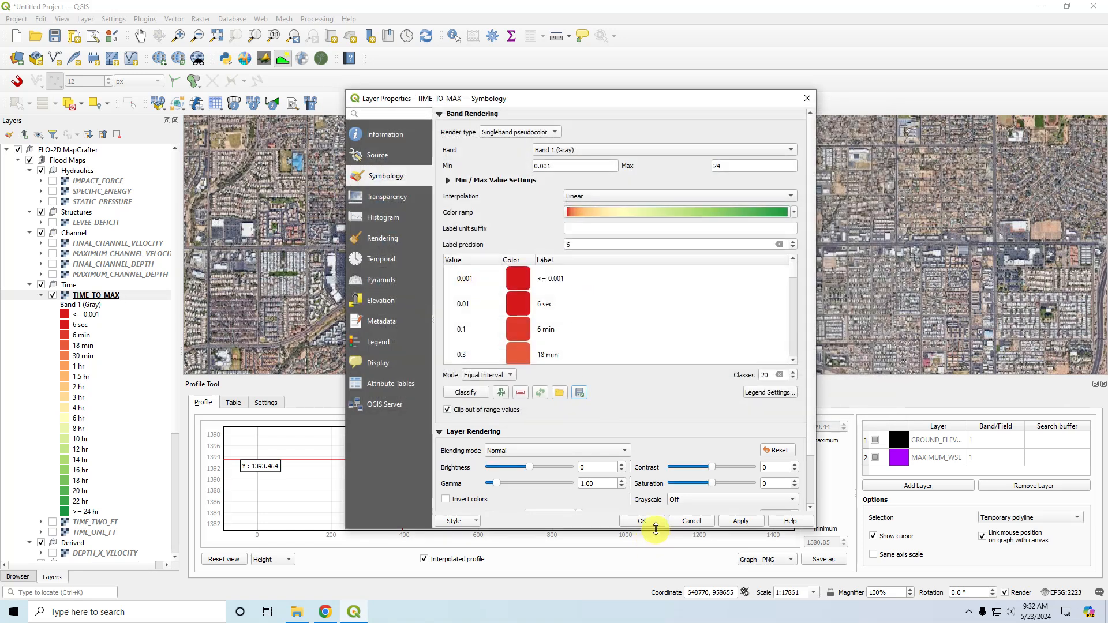
Switch to File Explorer and open style levels.txt from the MapCrafter folder under Example Projects, Self-Help Tutorials.
click(296, 612)
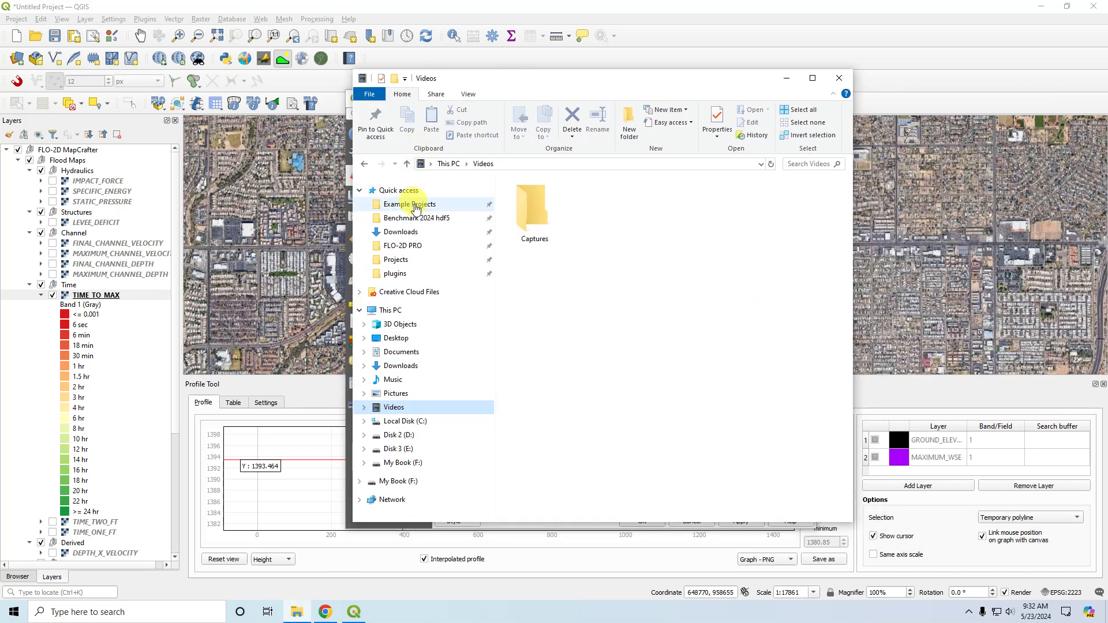
click(411, 204)
double_click(531, 223)
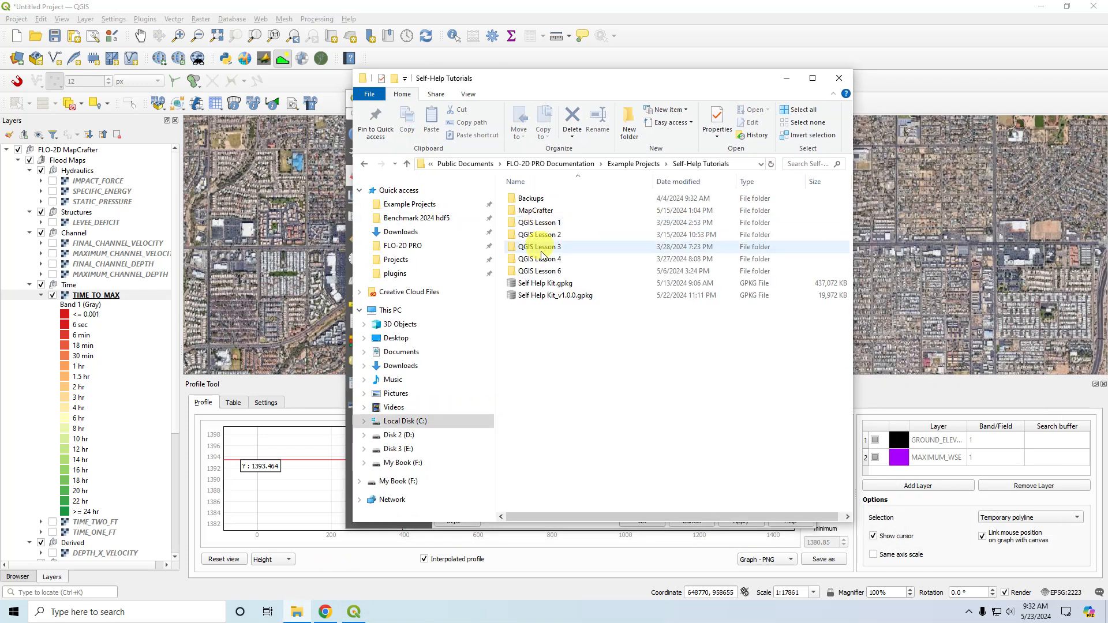
double_click(528, 210)
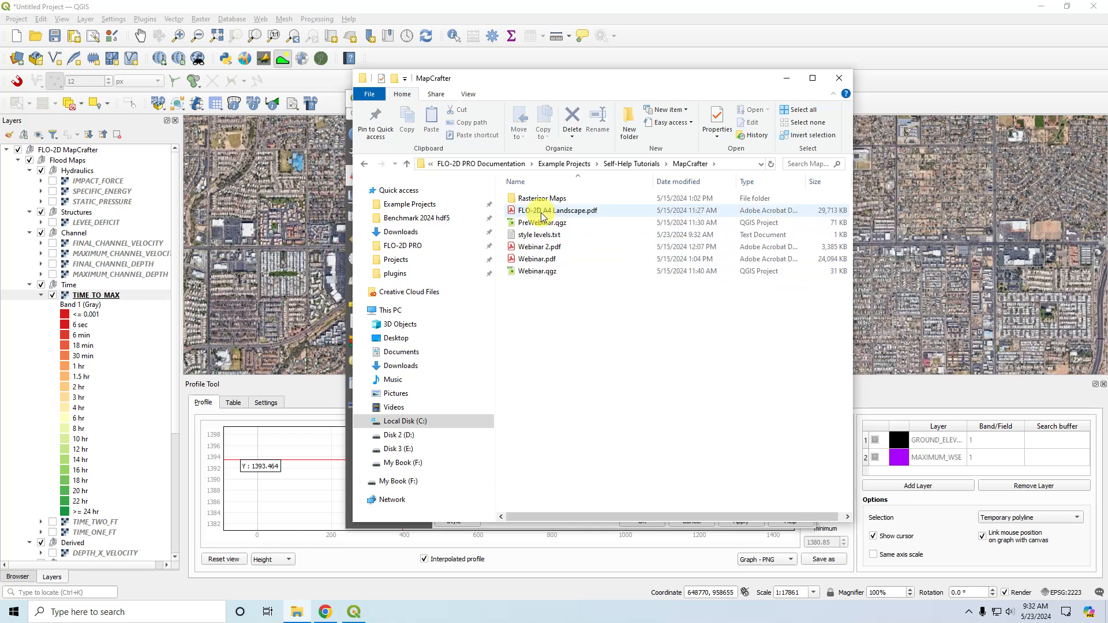
double_click(540, 234)
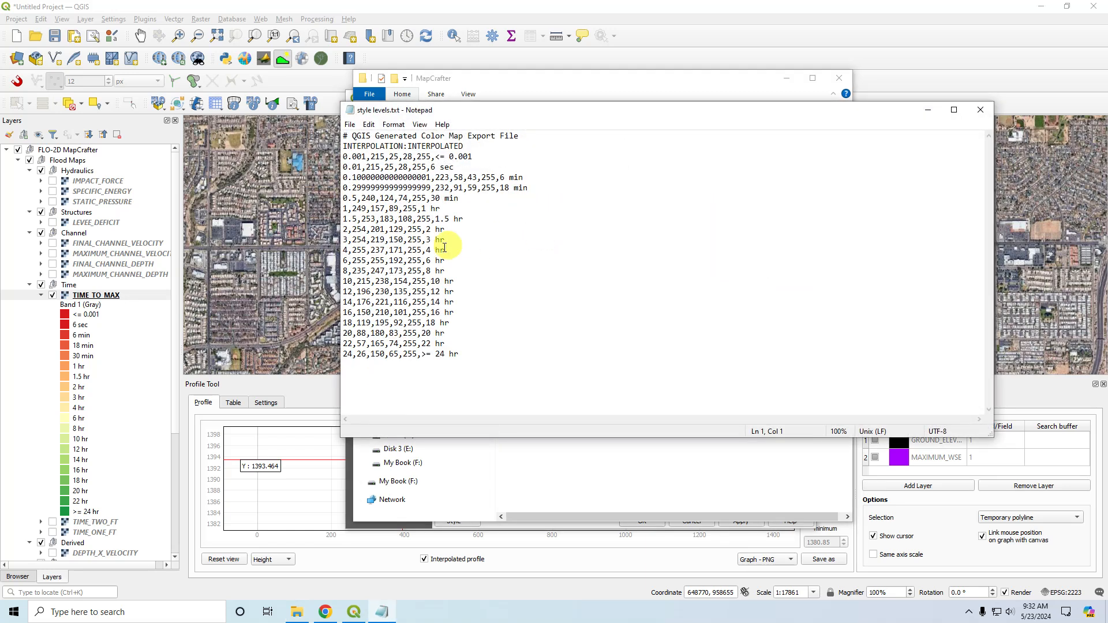
Shorten the class values in the color map file to 0.10 for 6 min and 0.29 for 18 min.
click(361, 175)
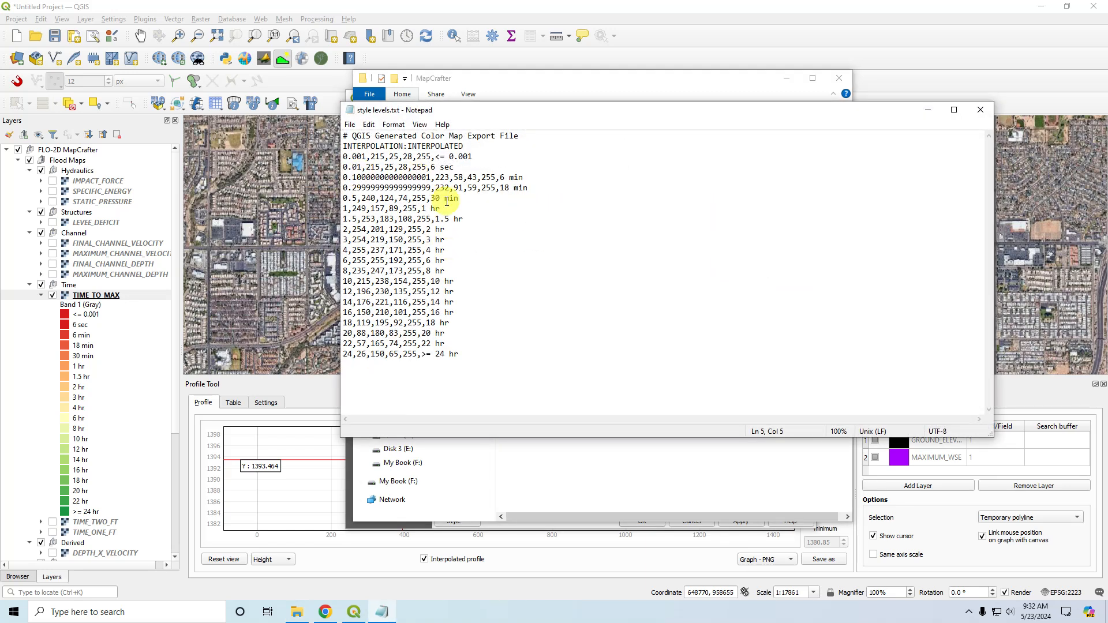
key(Delete)
key(Delete)
key(Delete)
key(Delete)
key(Delete)
key(Delete)
key(Delete)
key(Delete)
key(Delete)
key(Delete)
key(Delete)
key(Delete)
key(Delete)
key(Delete)
key(Delete)
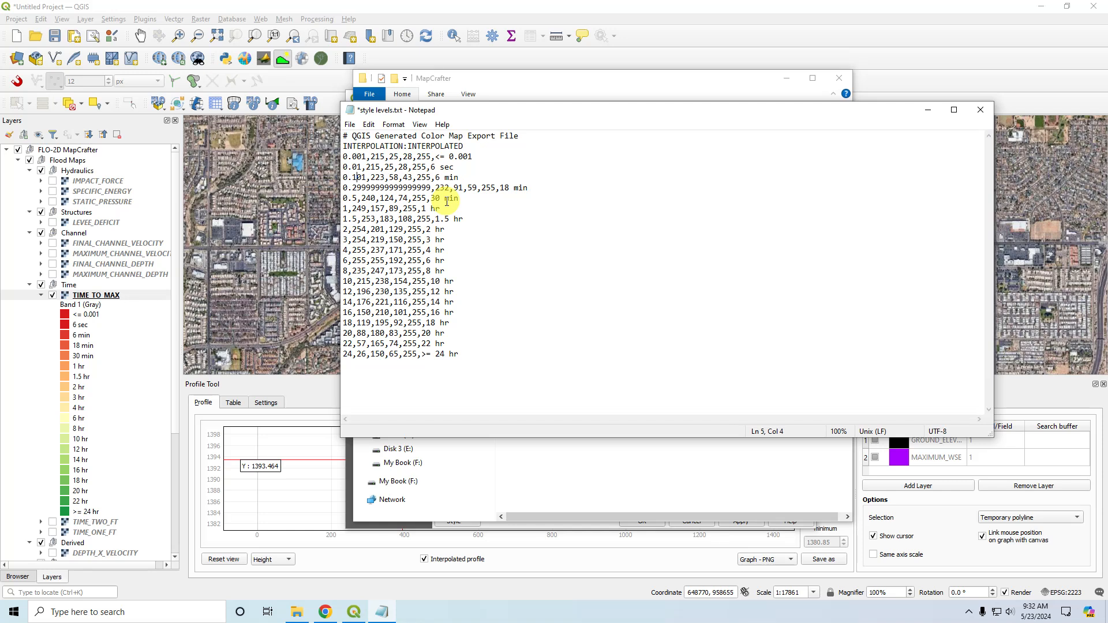
key(Delete)
text(0)
key(Delete)
key(Delete)
key(Delete)
key(Delete)
key(Delete)
key(Delete)
key(Delete)
key(Delete)
key(Delete)
key(Delete)
key(Delete)
key(Delete)
key(Delete)
key(Delete)
key(Delete)
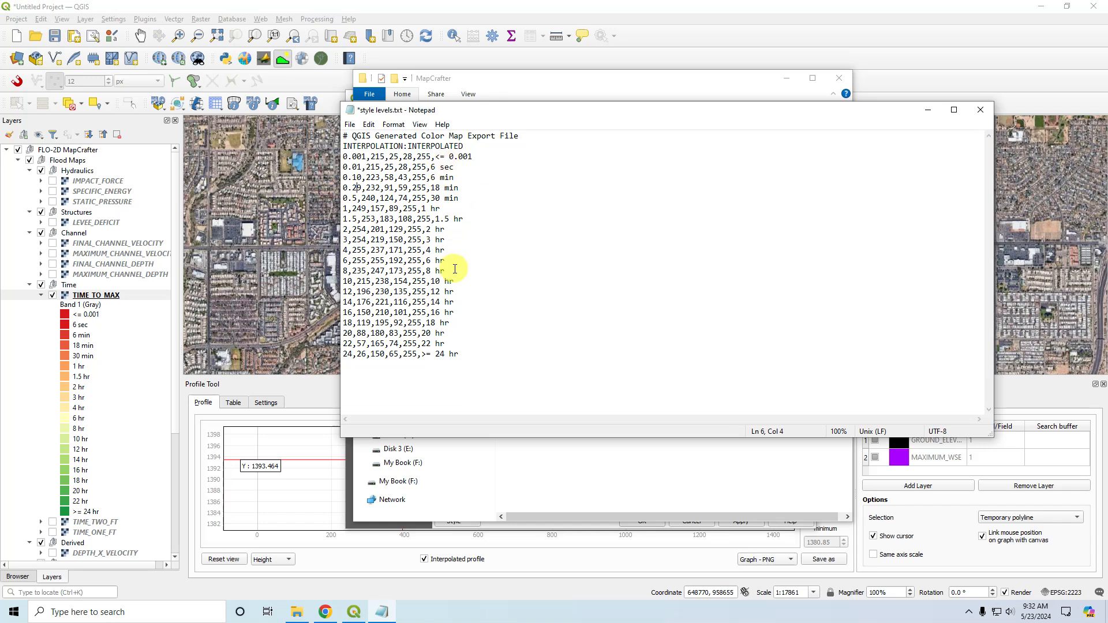
Delete the class lines from 12 hr through 24 hr in style levels.txt and save the file.
drag(470, 353, 321, 285)
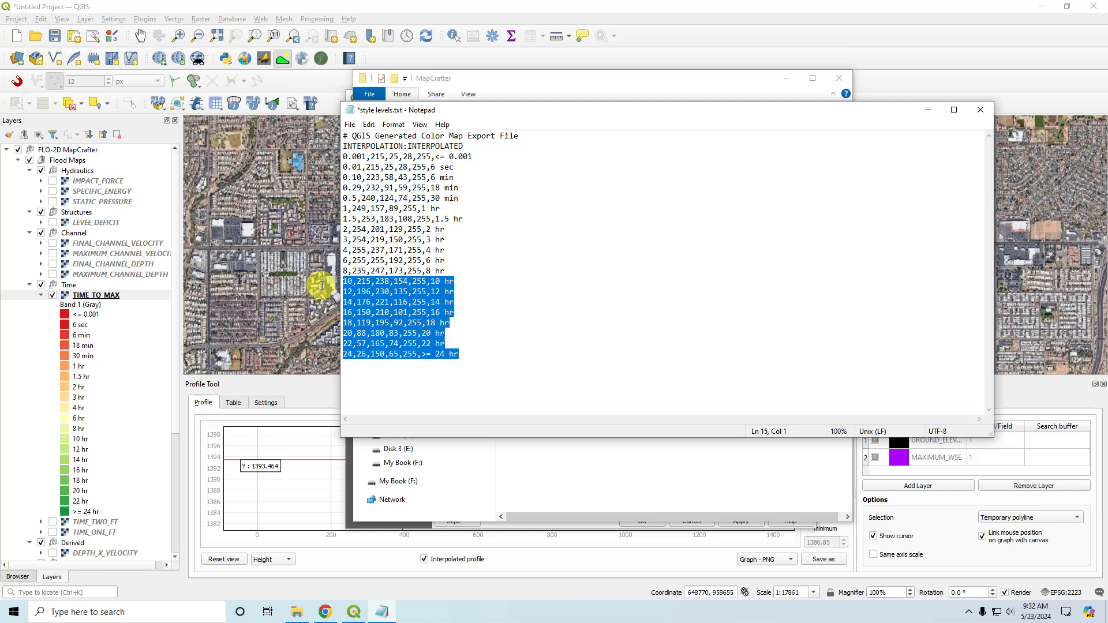
drag(321, 285, 320, 292)
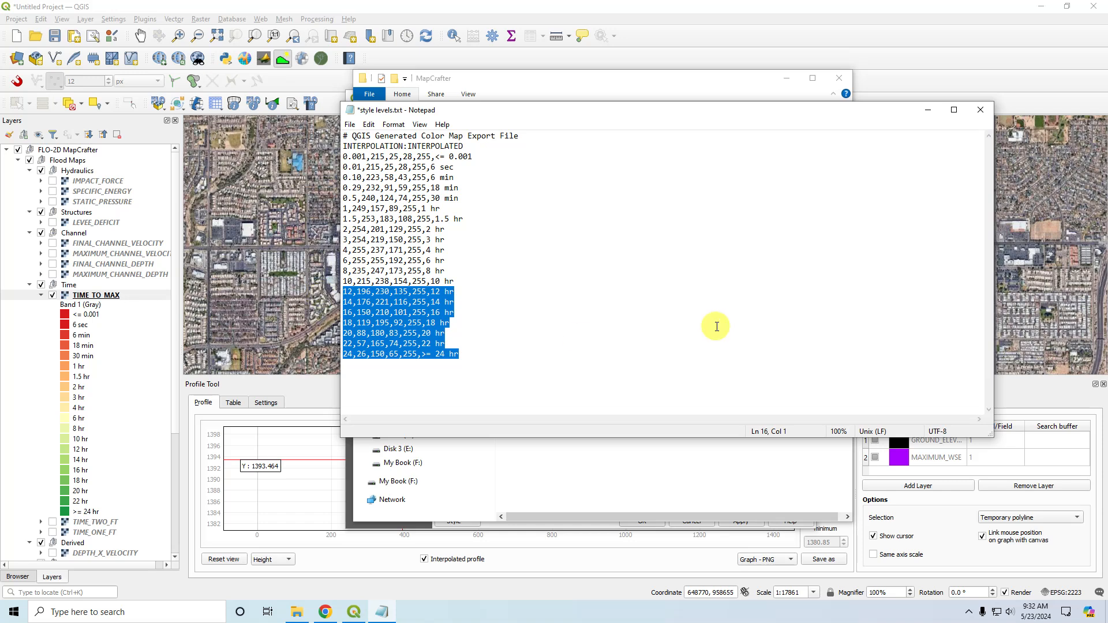
key(Delete)
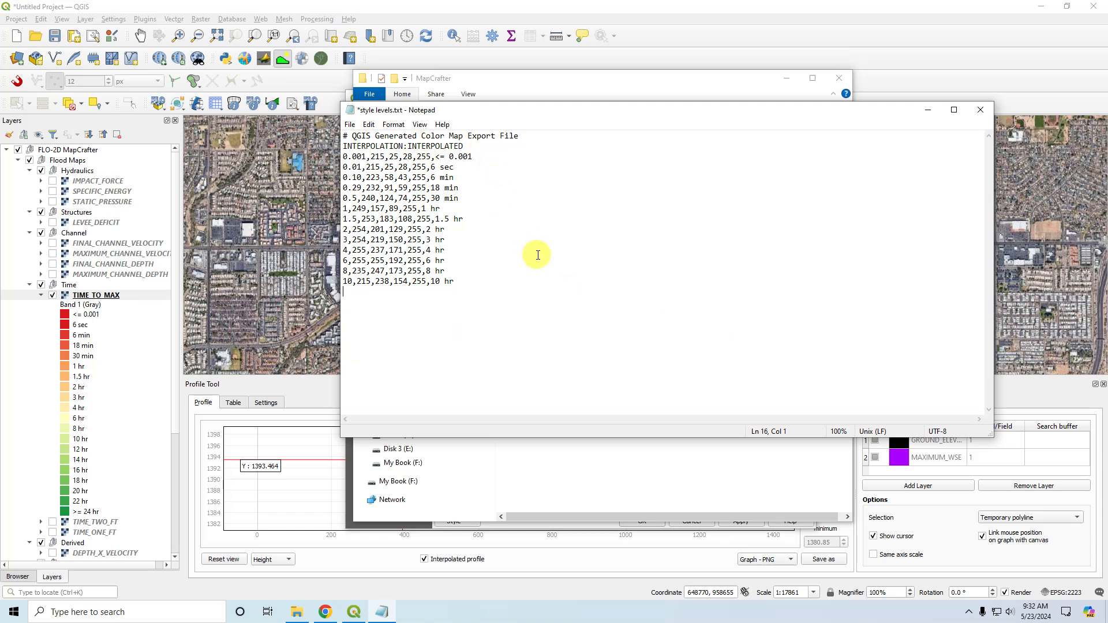
key(ctrl+s)
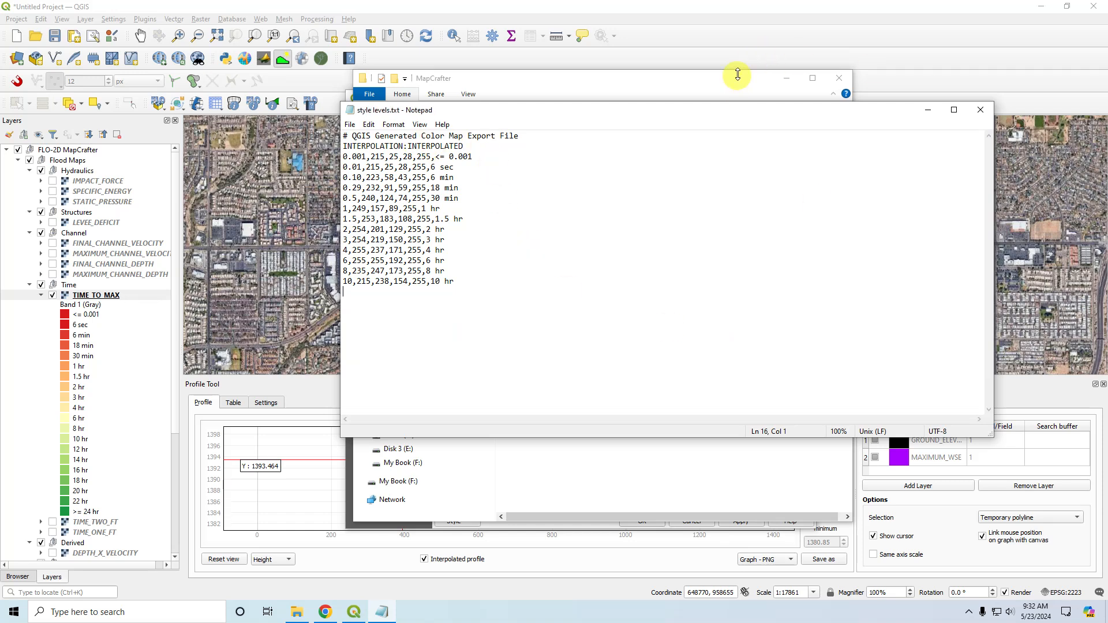
Switch to QGIS, load style levels.txt as the TIME_TO_MAX color map, apply it, and expand the layer's legend.
click(746, 54)
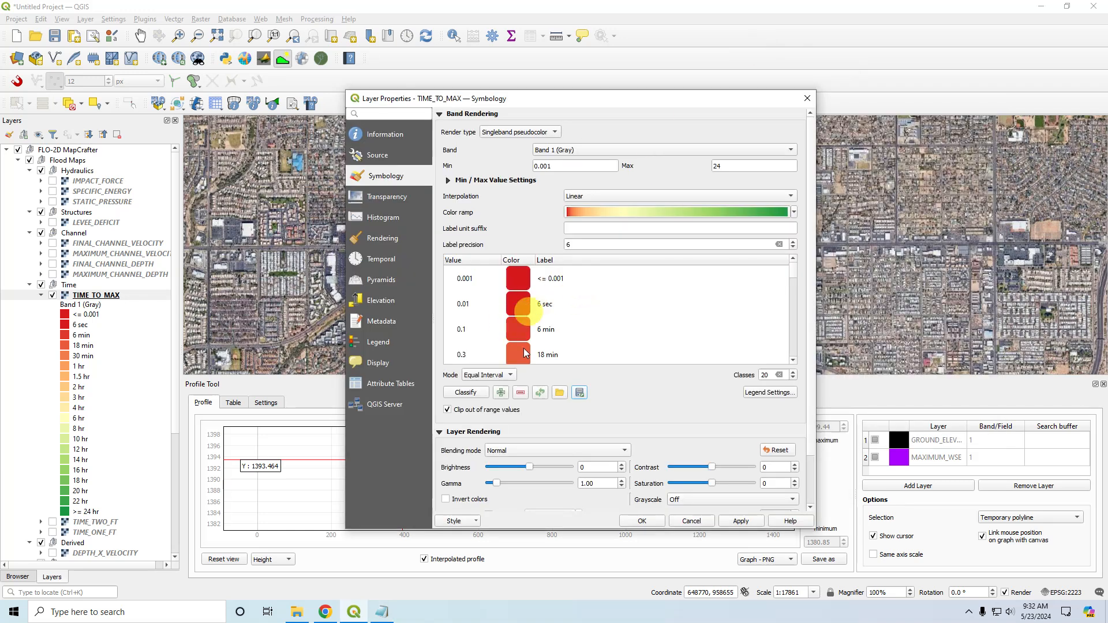
click(560, 392)
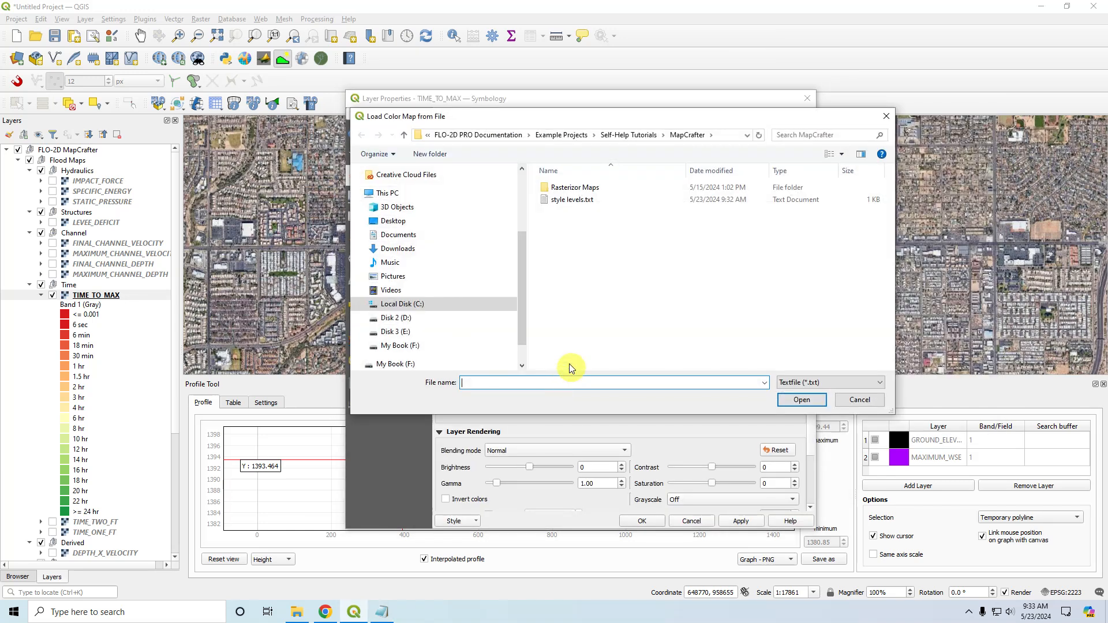
click(571, 199)
click(802, 399)
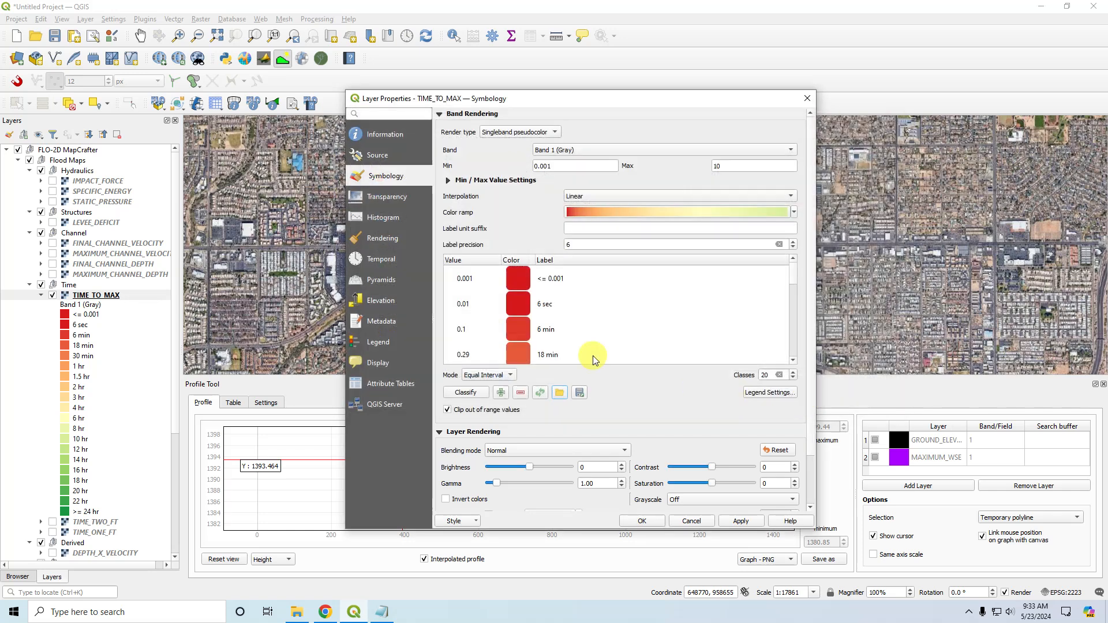
mouse_move(792, 274)
mouse_down()
mouse_move(806, 343)
mouse_move(796, 261)
mouse_move(795, 357)
mouse_move(795, 259)
mouse_up()
click(741, 521)
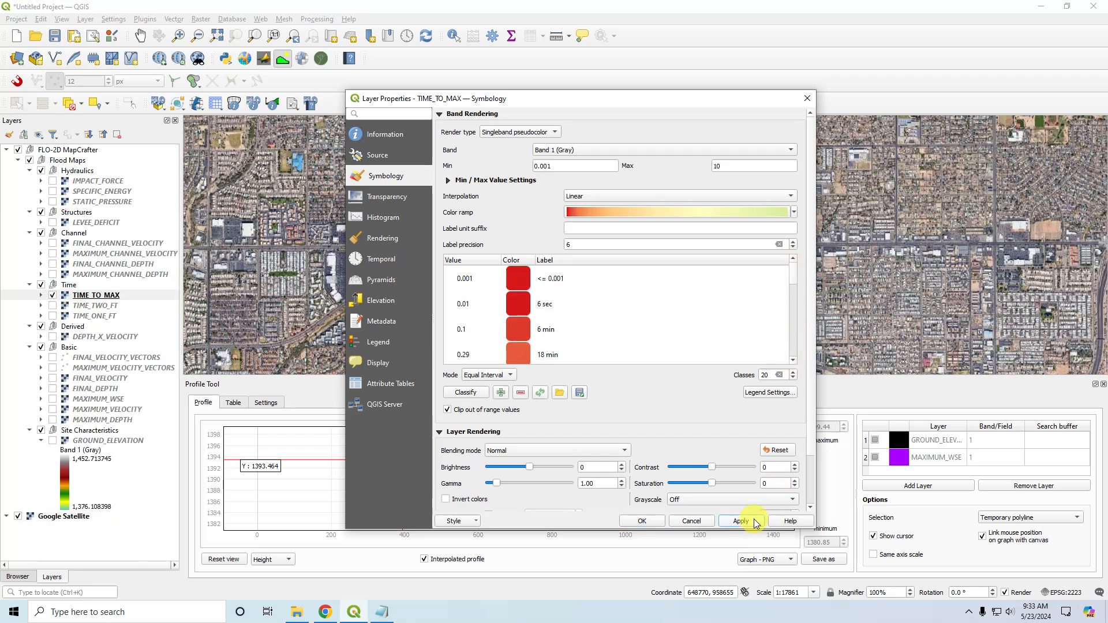
click(639, 519)
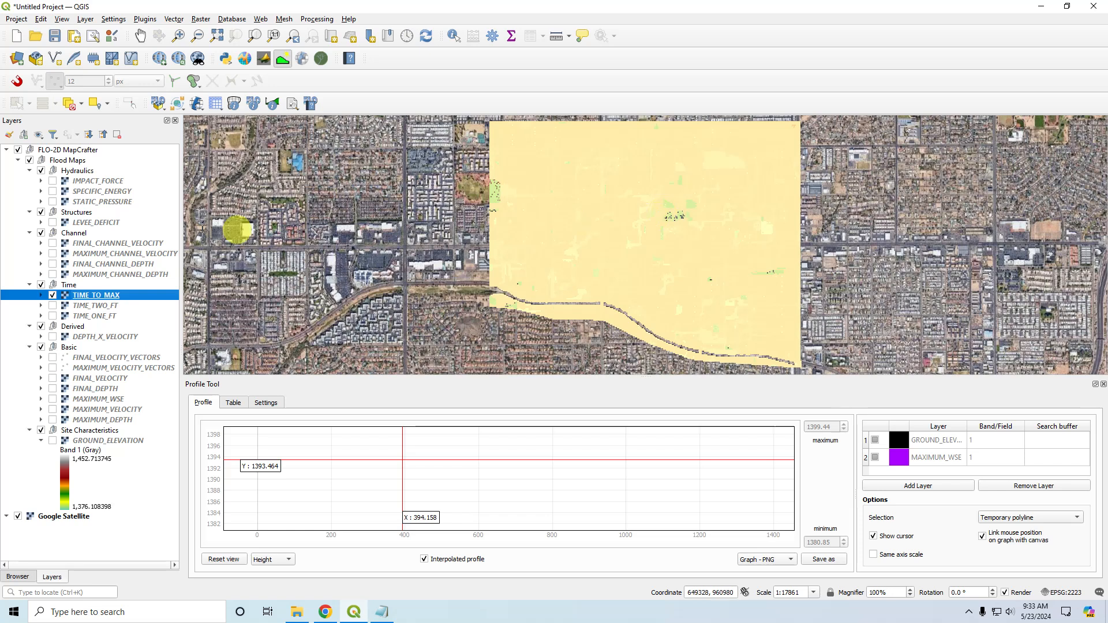
click(41, 295)
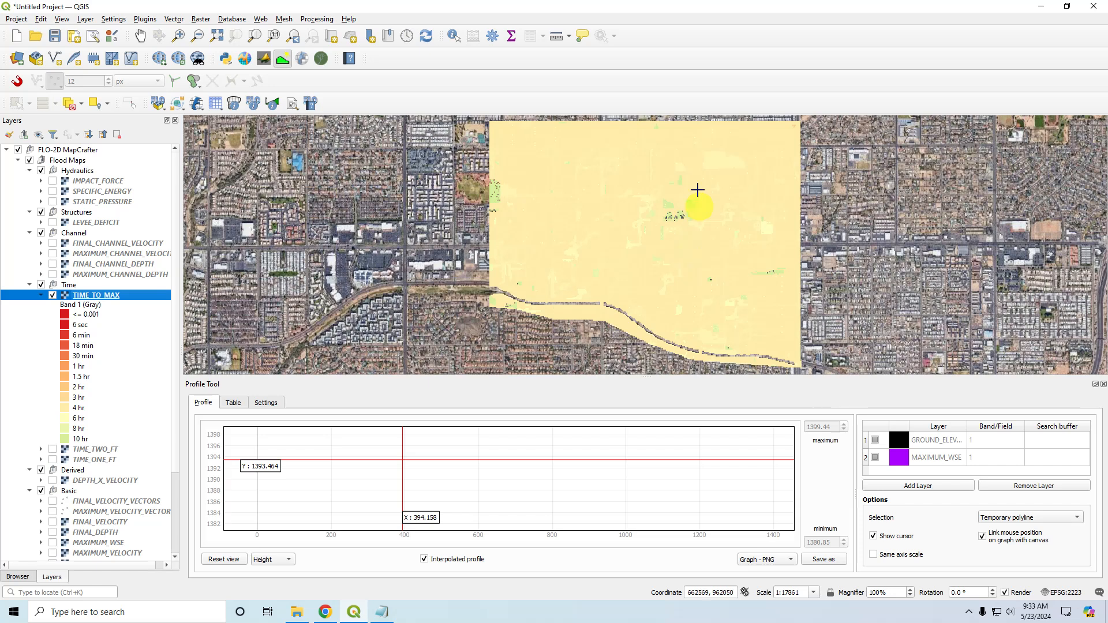
Set the value of the 10 hr class in the TIME_TO_MAX symbology to 10.5 and apply the change.
scroll(675, 237, up, 2)
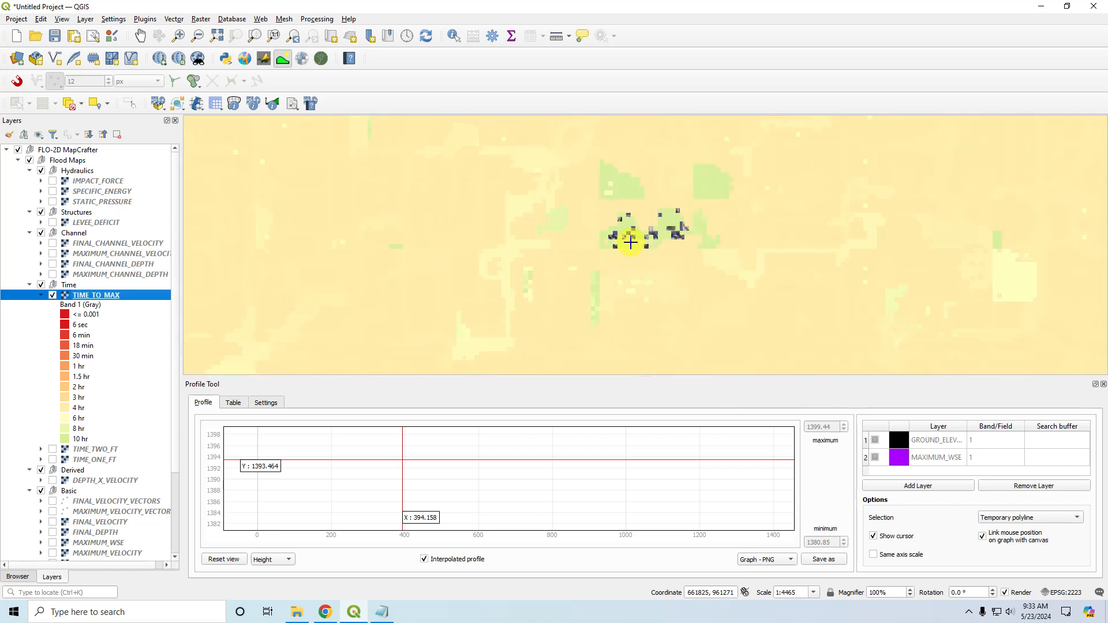
scroll(634, 243, down, 2)
mouse_move(630, 242)
mouse_down()
mouse_move(618, 247)
mouse_move(616, 232)
mouse_up()
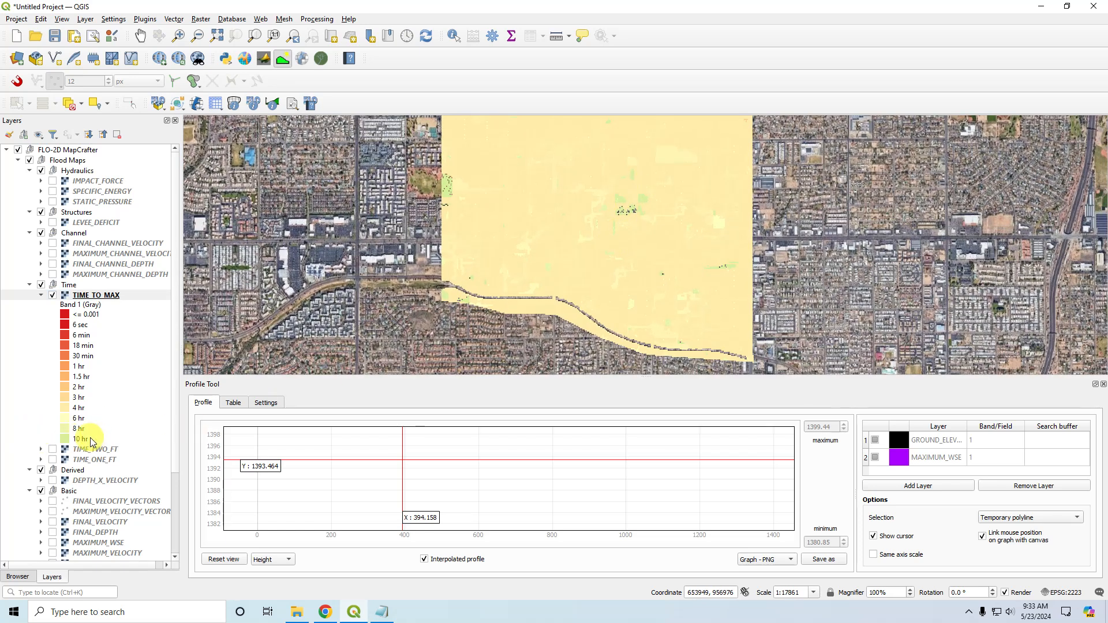
double_click(97, 296)
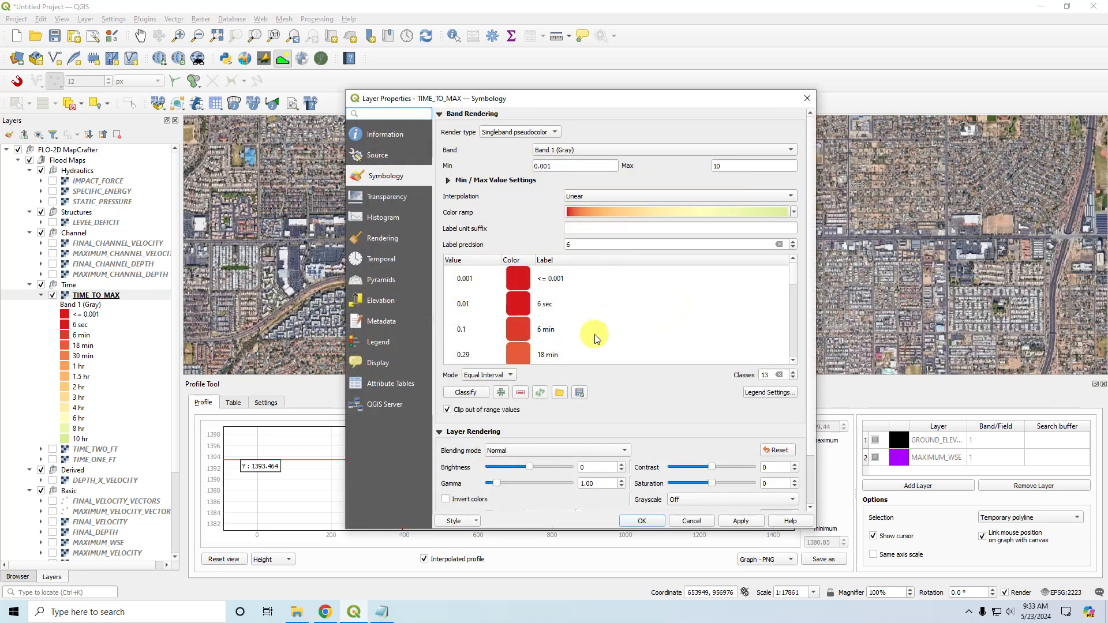
drag(792, 277, 799, 366)
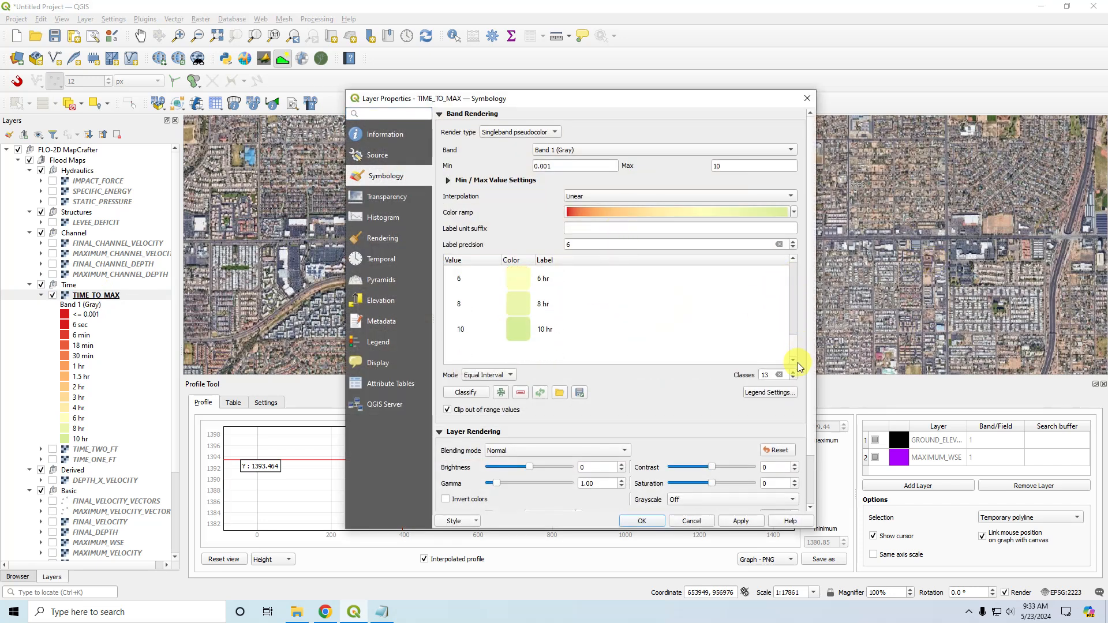
click(538, 333)
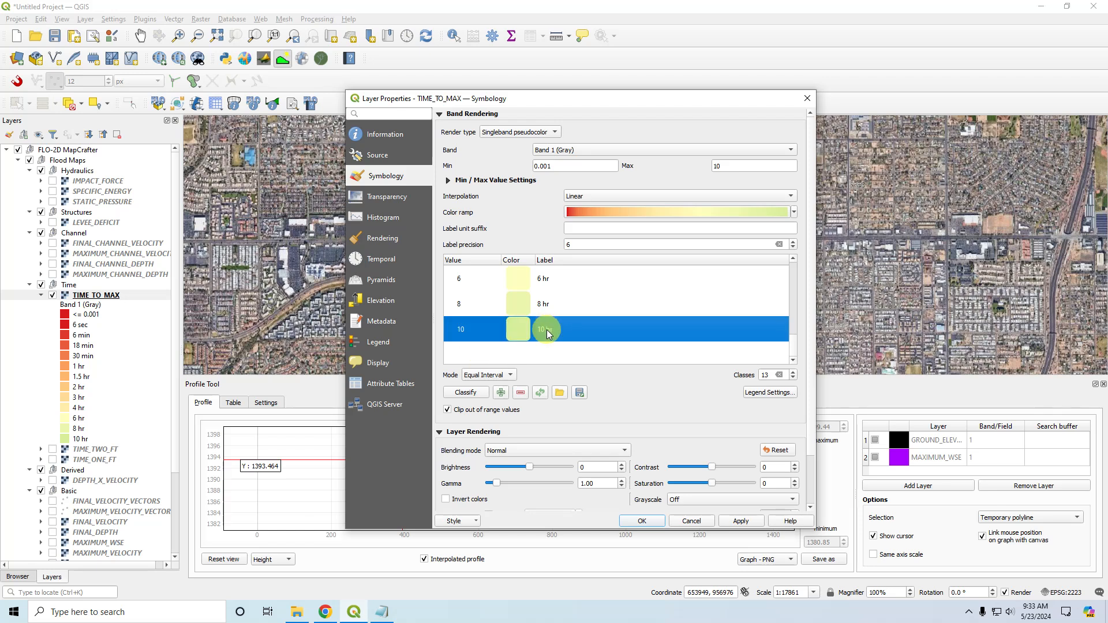
double_click(469, 330)
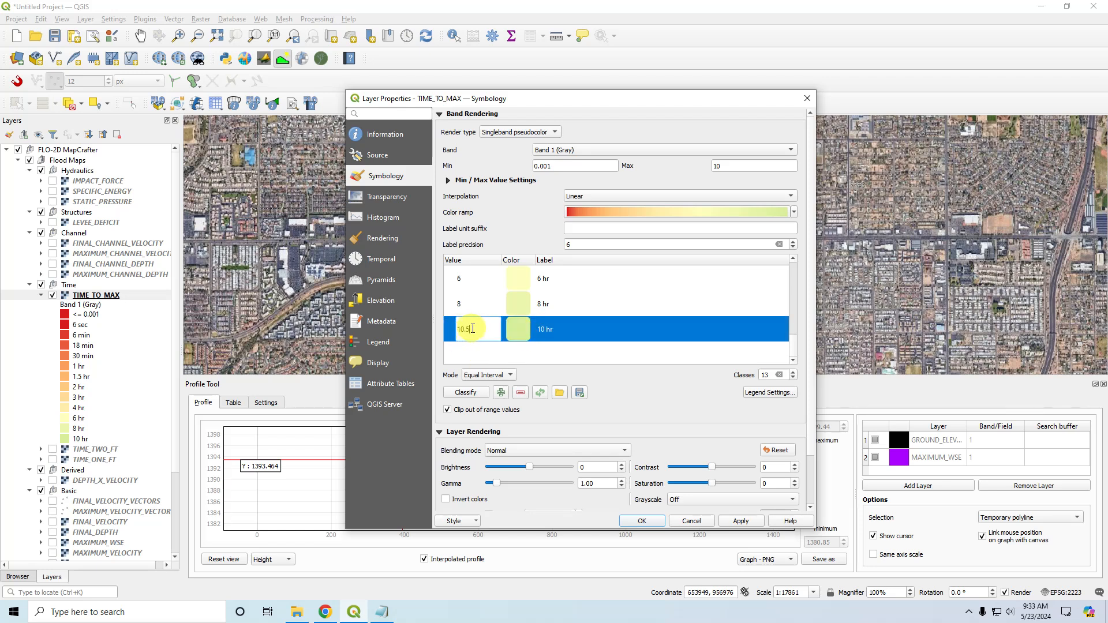
text(10.5)
click(741, 520)
click(642, 520)
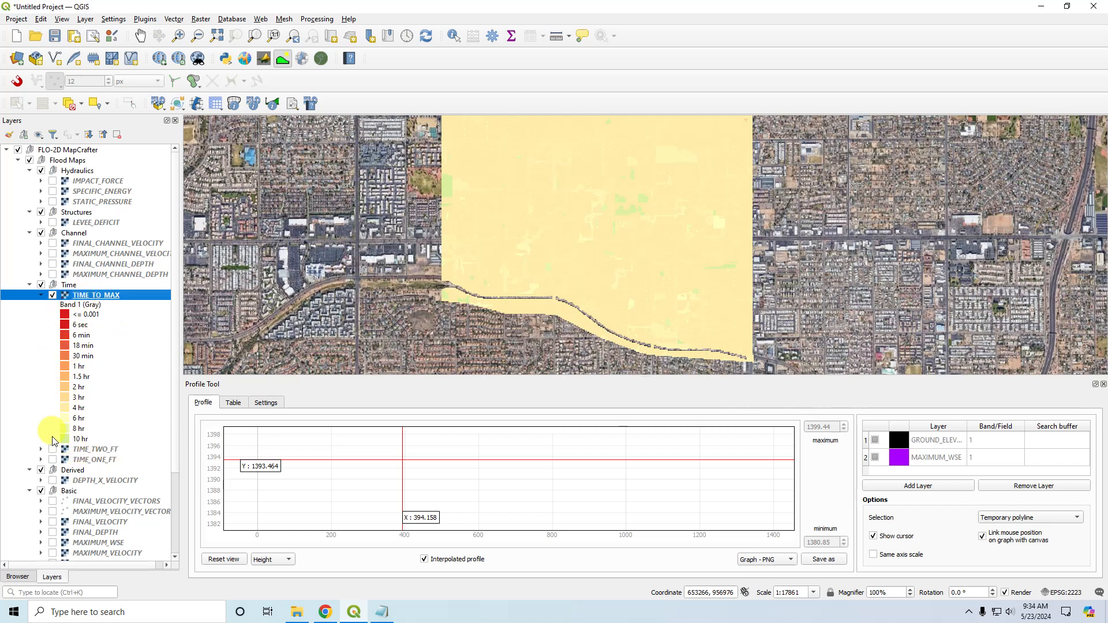
Open the TIME_TO_MAX symbology and set the color of the <= 0.001 class to red.
double_click(96, 296)
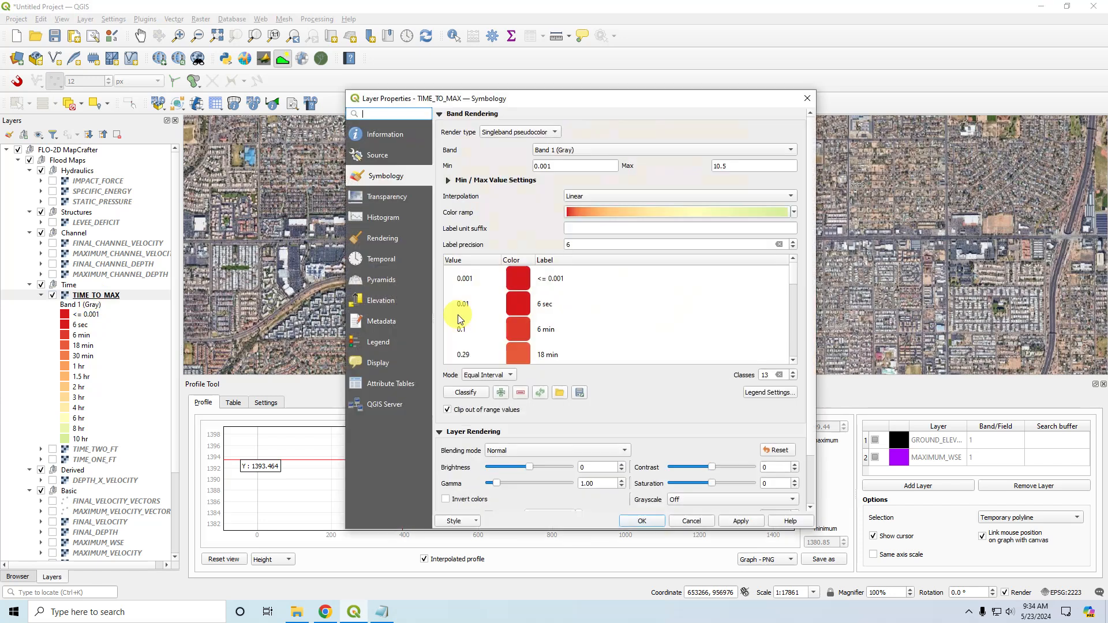
double_click(512, 279)
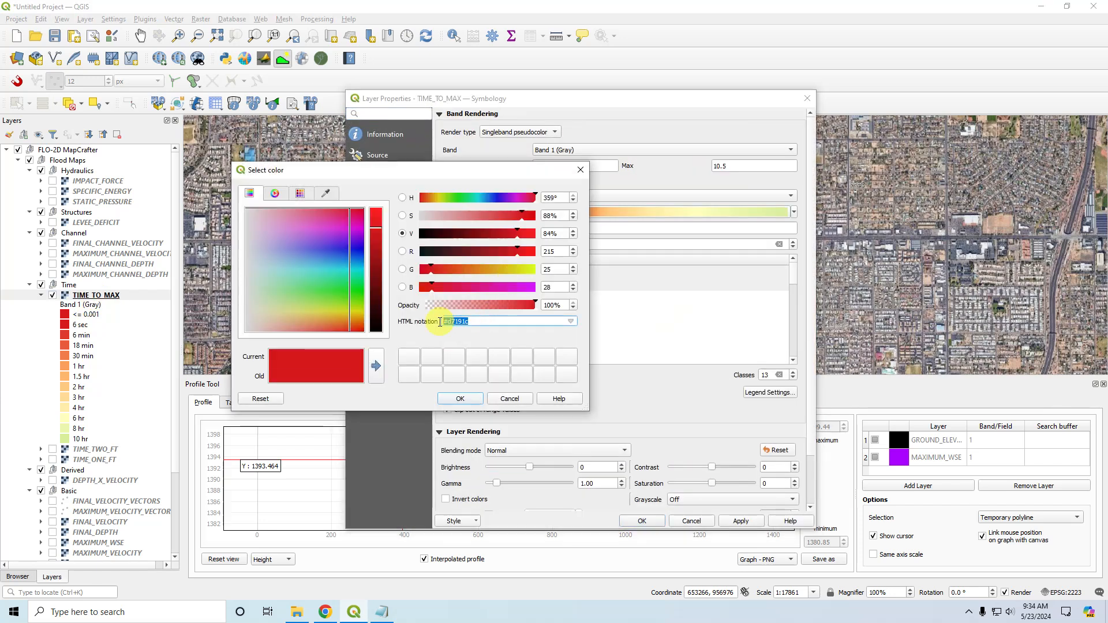
drag(427, 322, 477, 330)
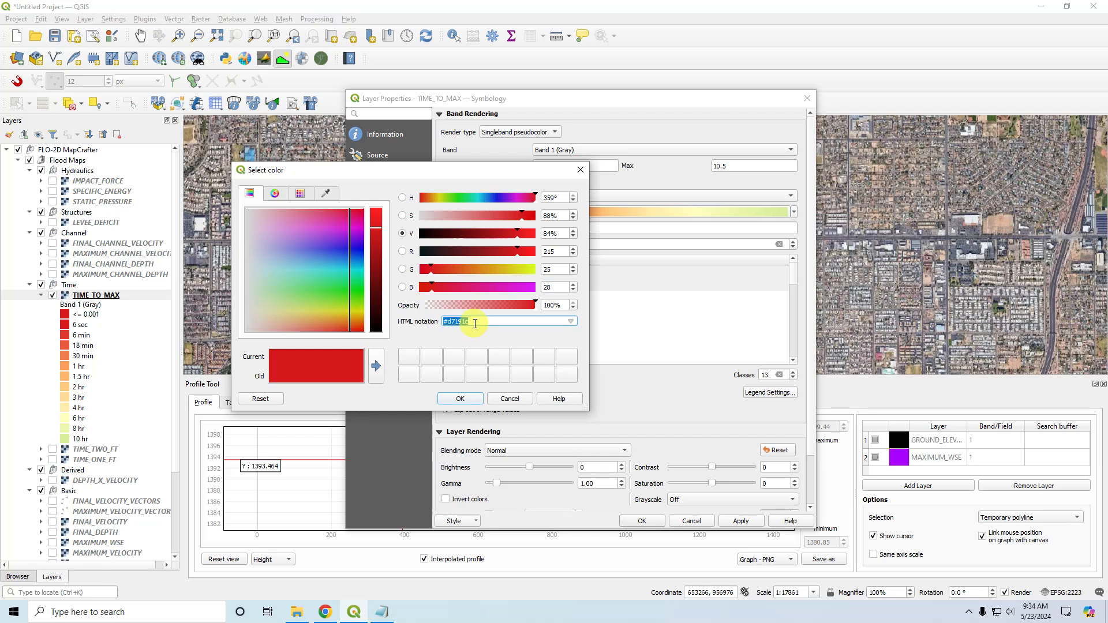
text(red)
click(459, 398)
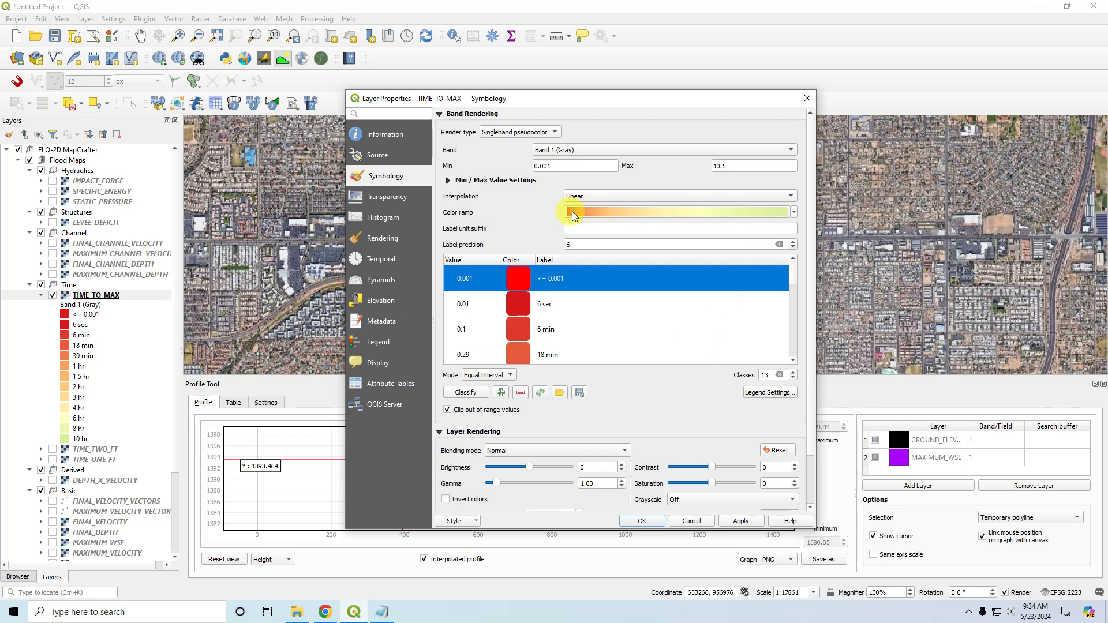
Assign the Turbo color ramp to TIME_TO_MAX, invert it, and apply the symbology.
click(795, 214)
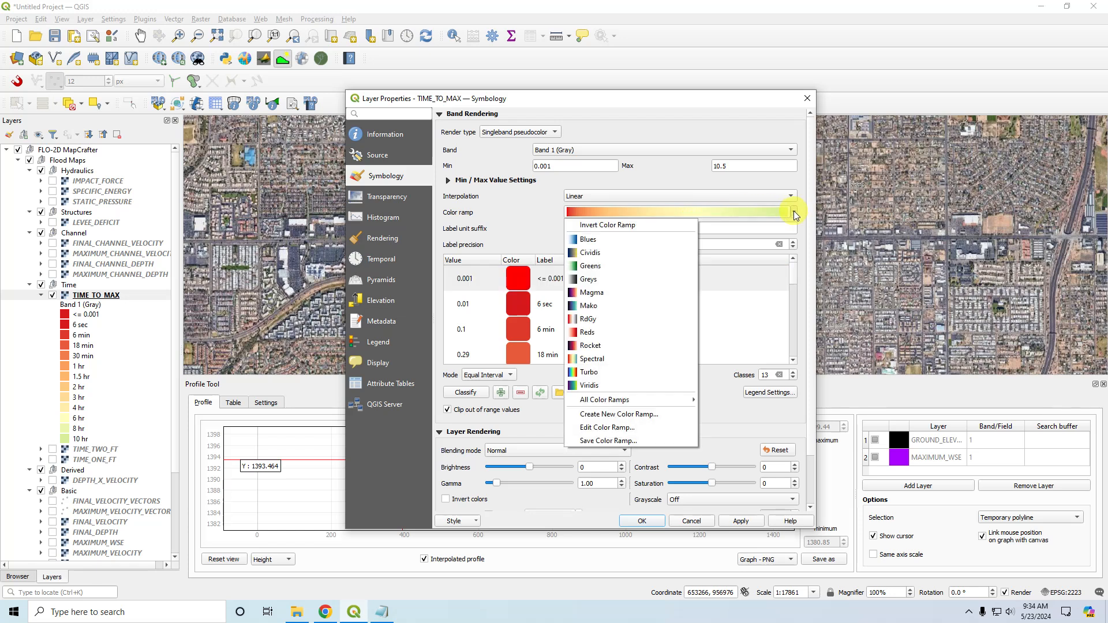
click(589, 373)
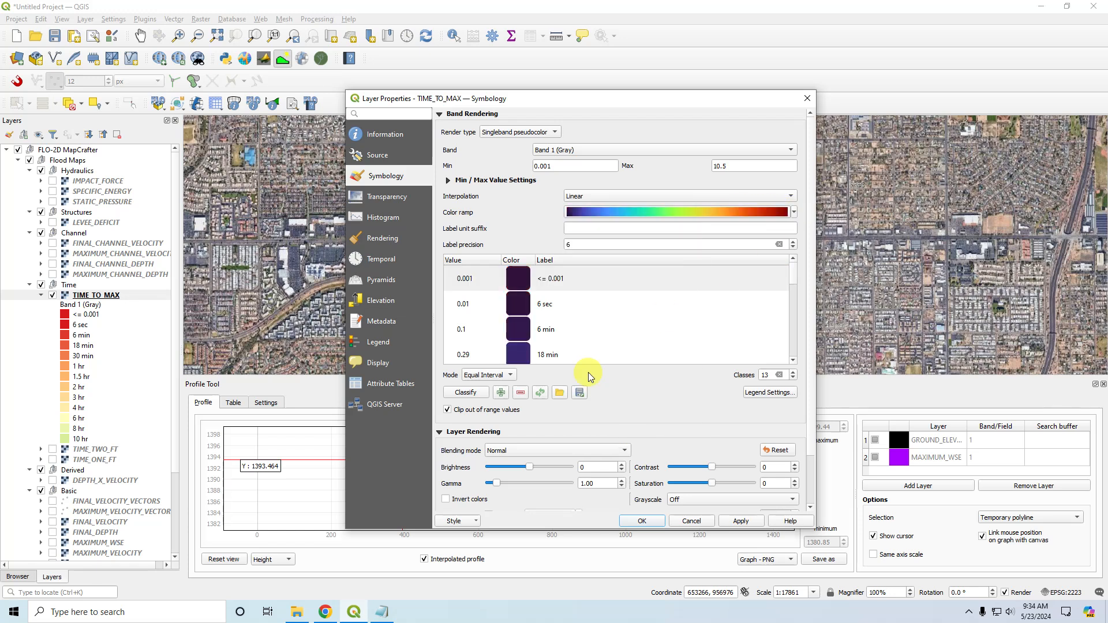
click(793, 212)
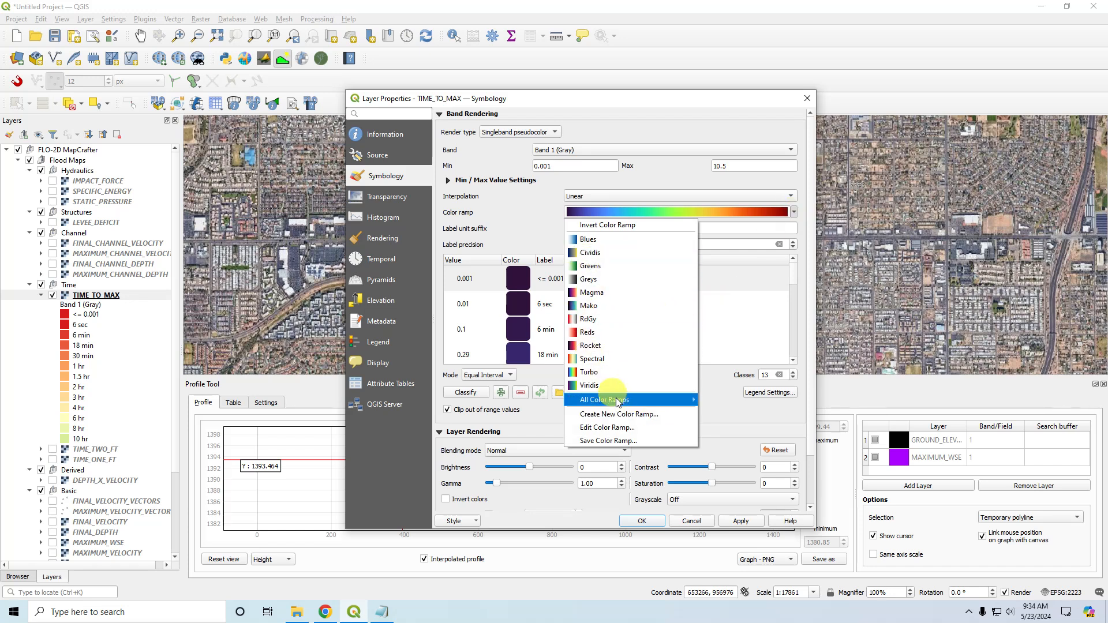
click(622, 225)
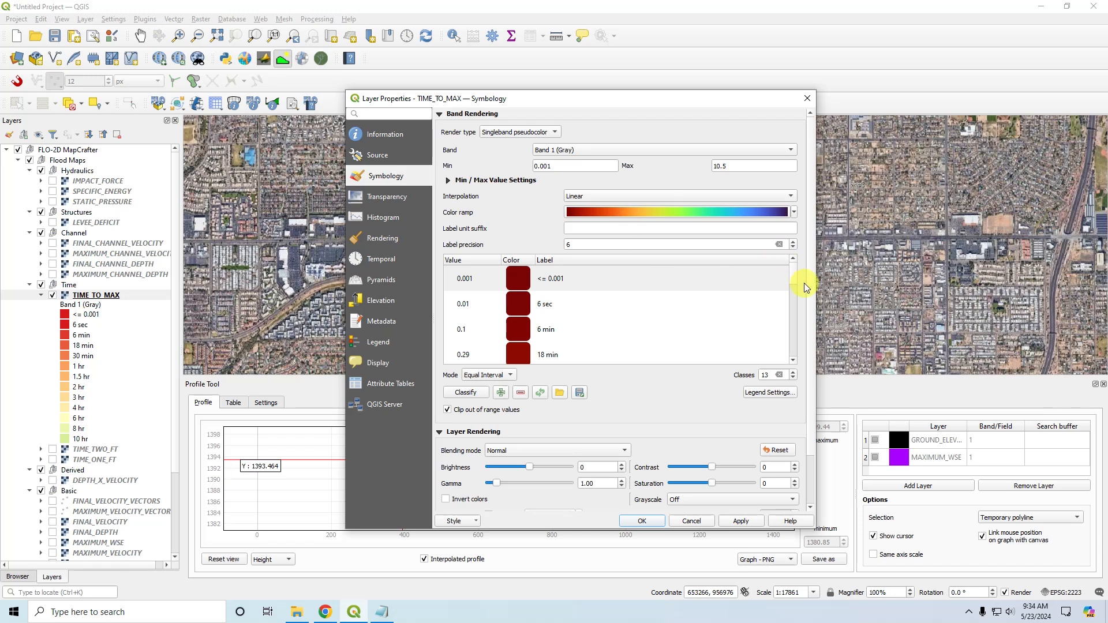
click(741, 521)
click(642, 521)
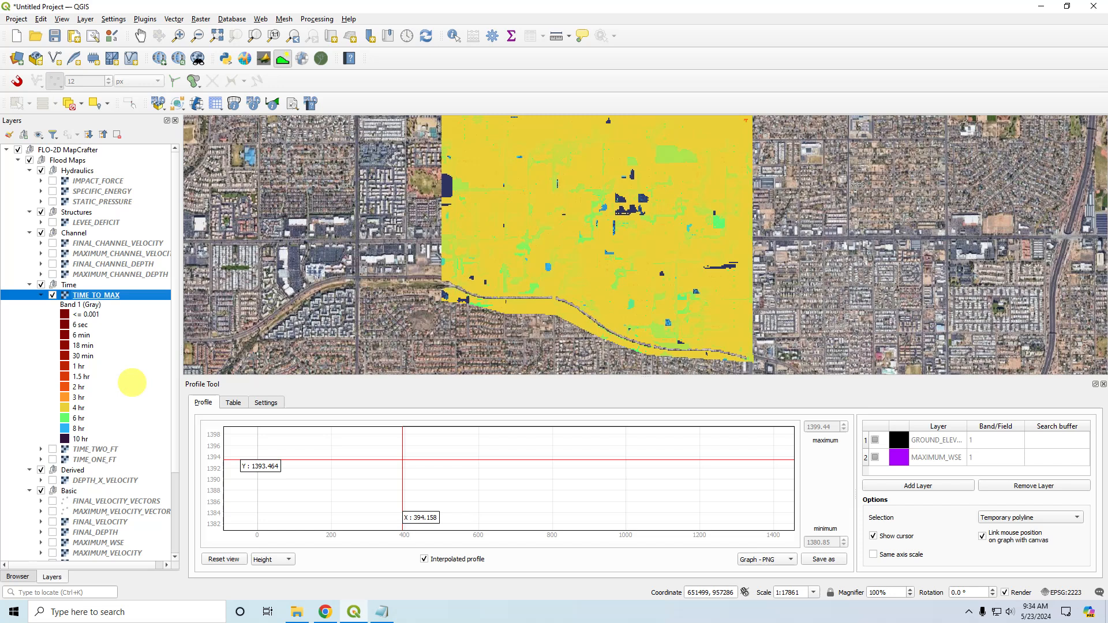
Hide the TIME_TO_MAX layer, then collapse its legend and the Flood Maps group.
click(51, 295)
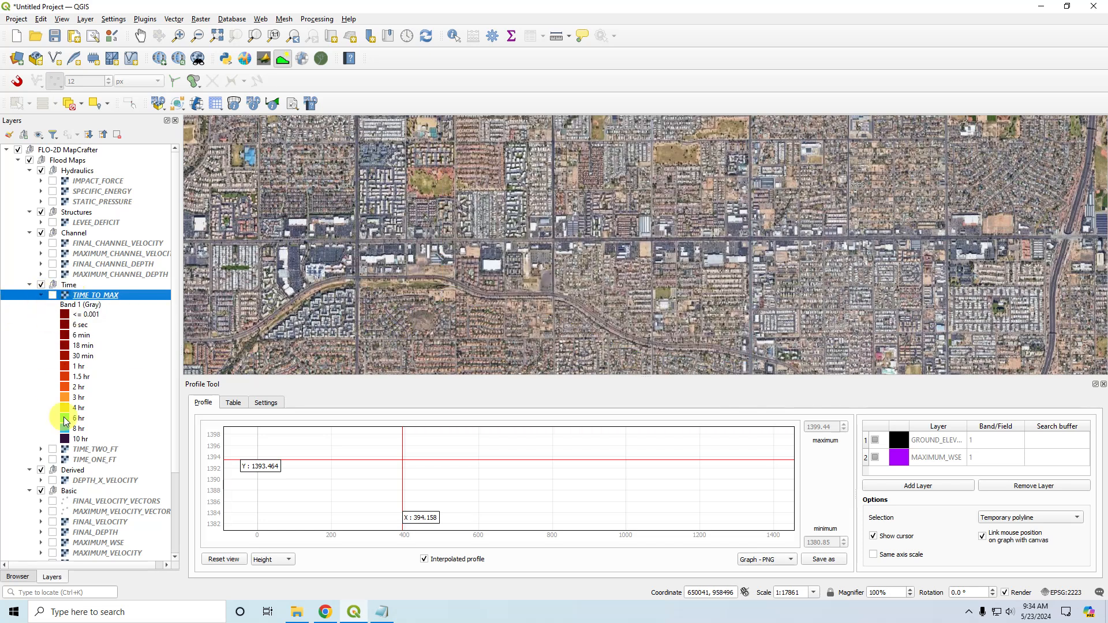
click(40, 294)
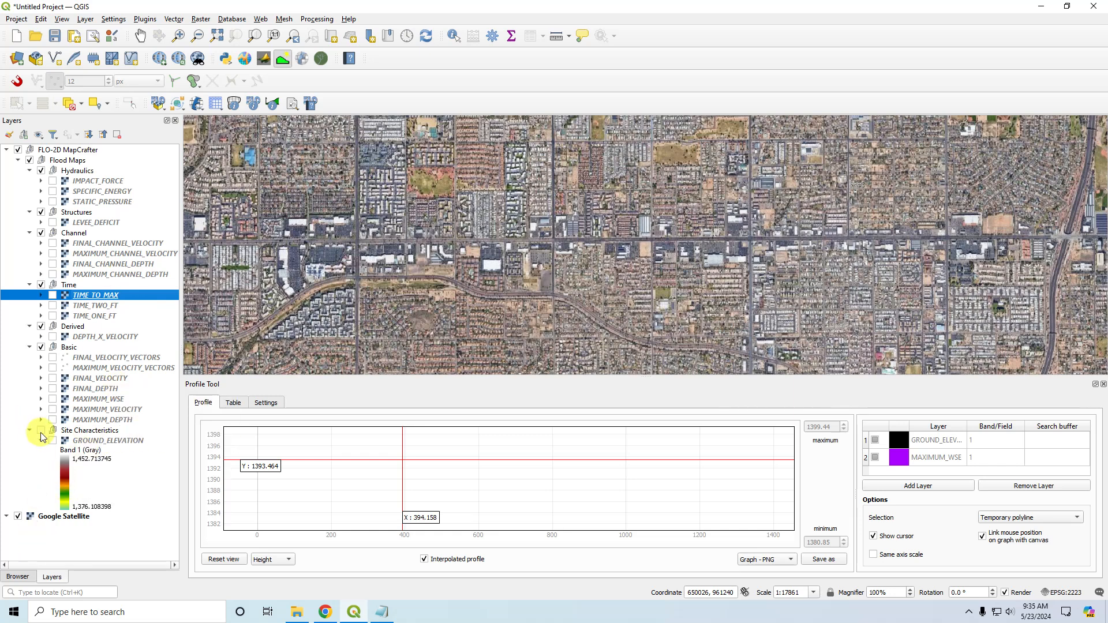
click(18, 161)
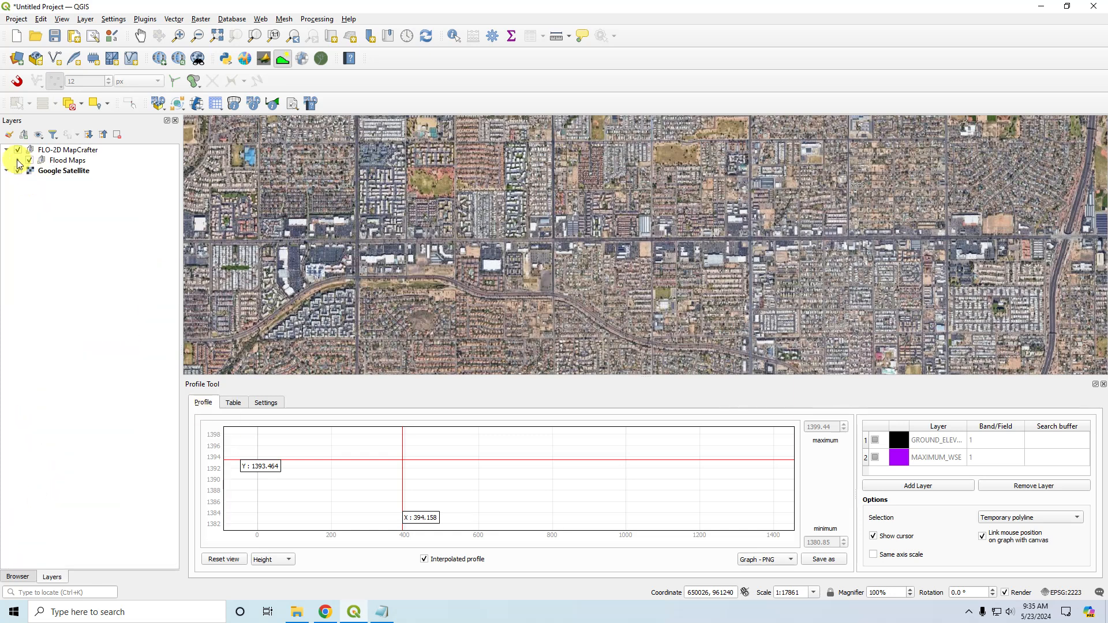